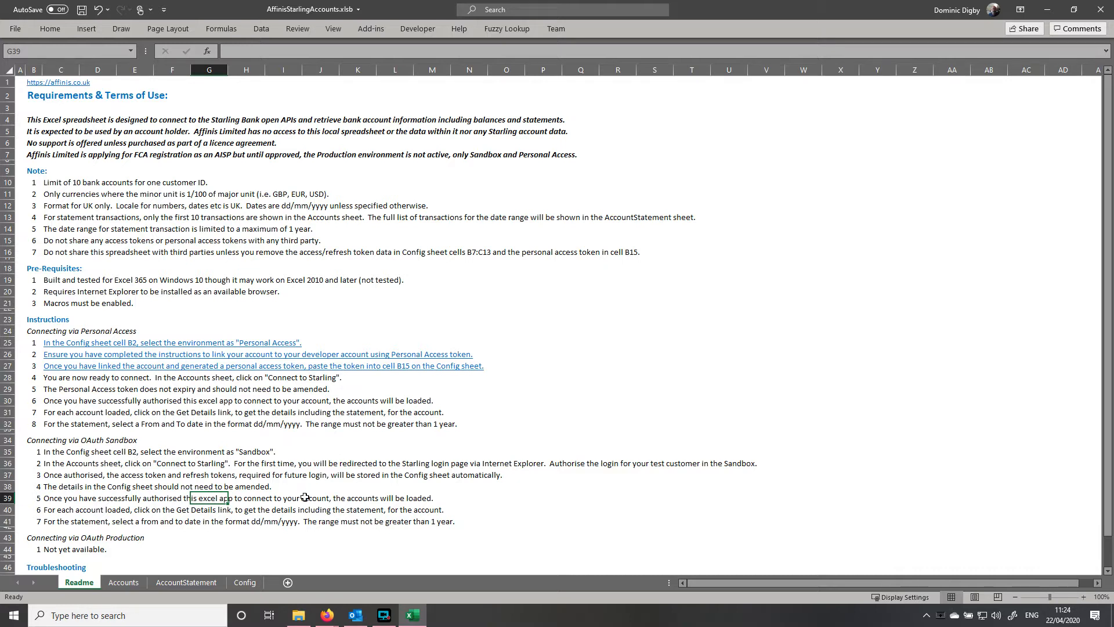
Review the Readme's instructions for connecting via Personal Access, OAuth Sandbox and OAuth Production
click(43, 330)
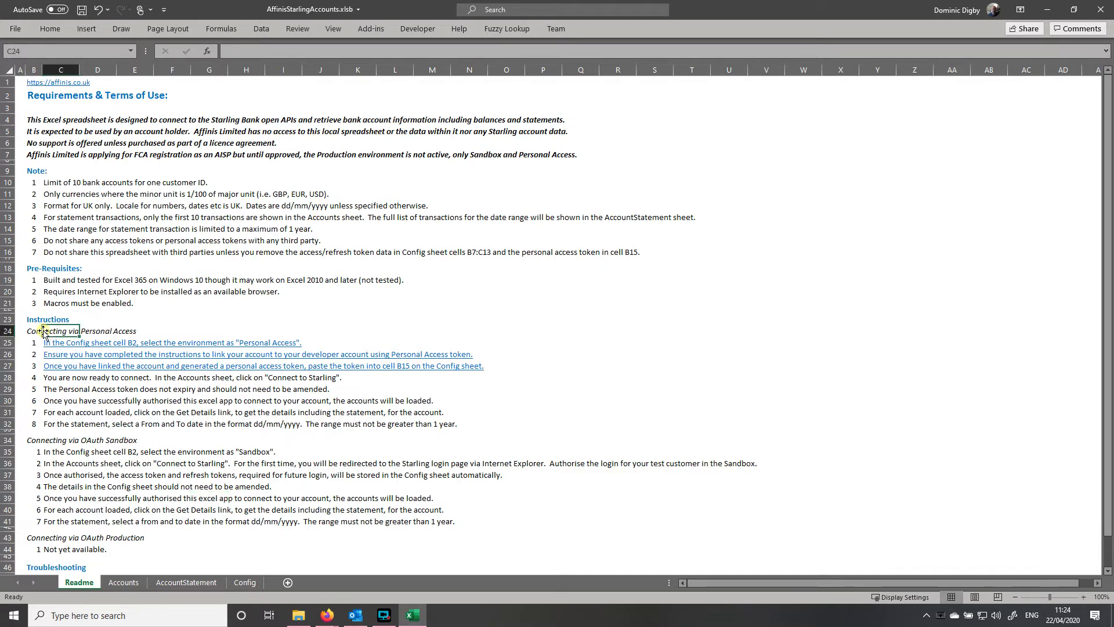
click(34, 439)
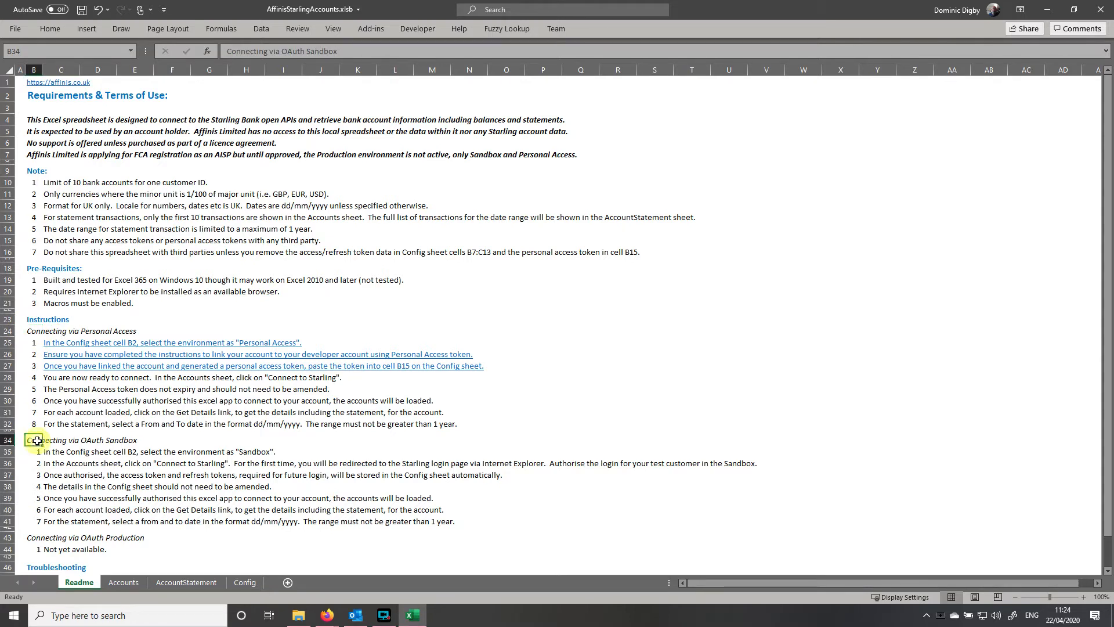
click(31, 330)
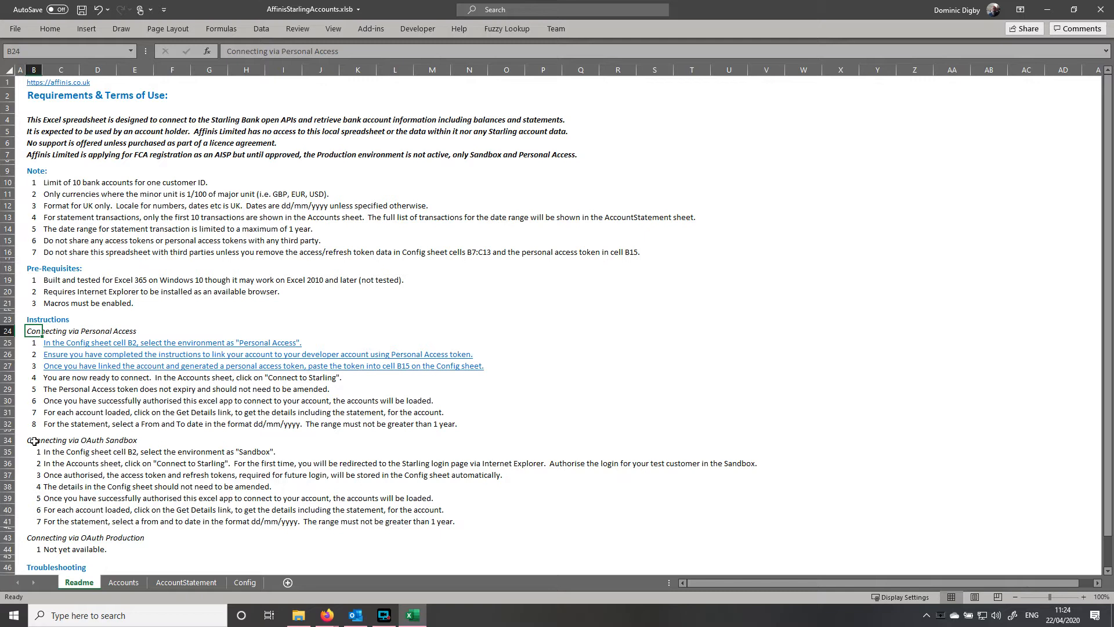
click(34, 441)
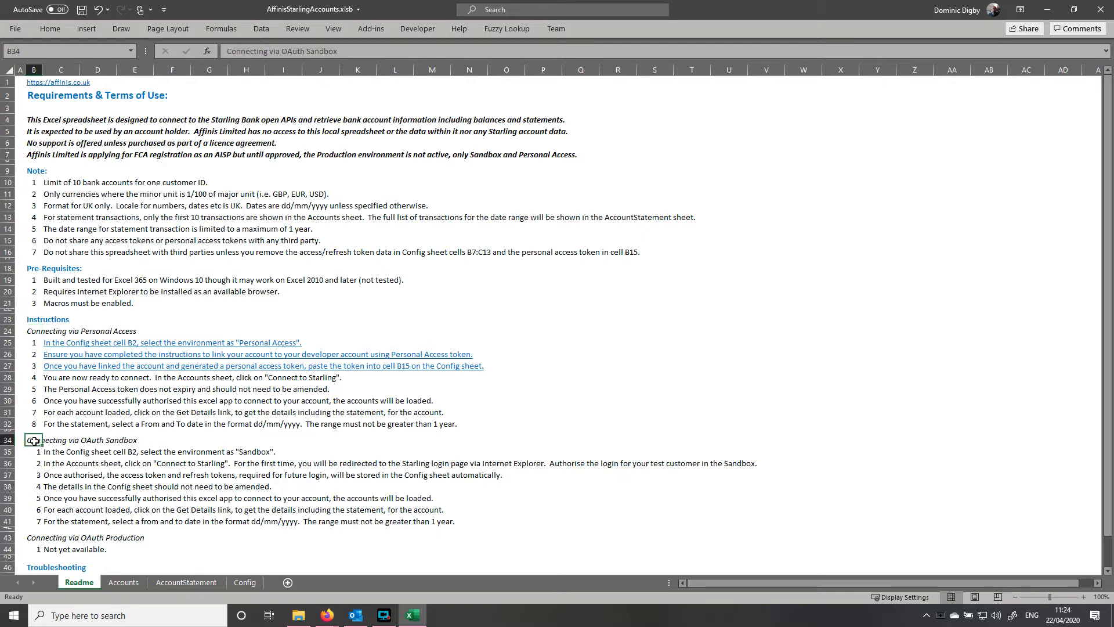
click(34, 538)
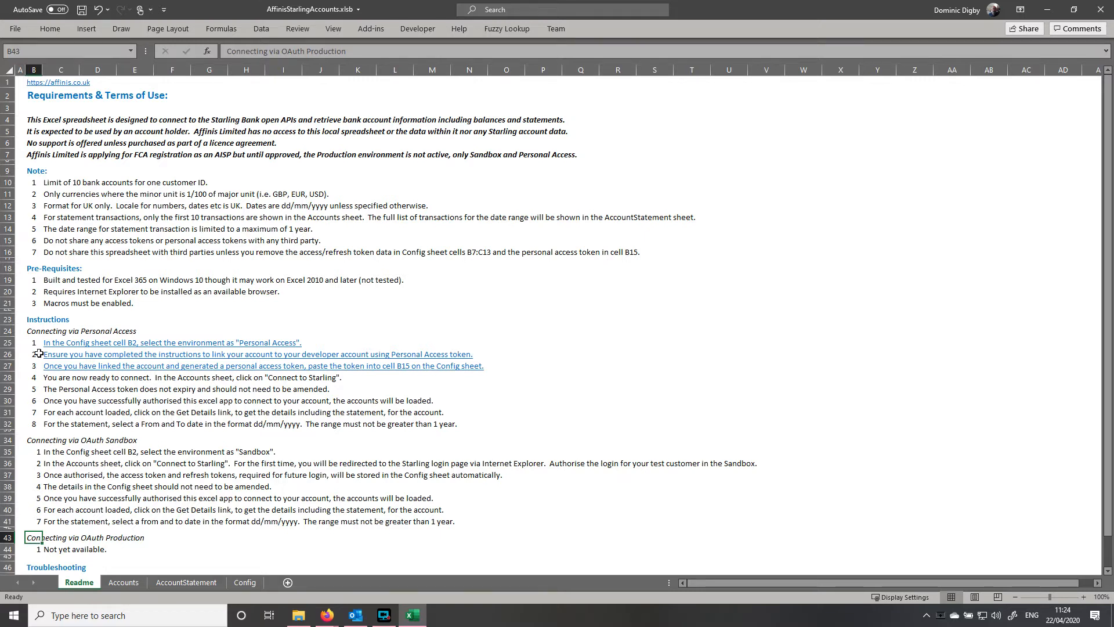
click(39, 441)
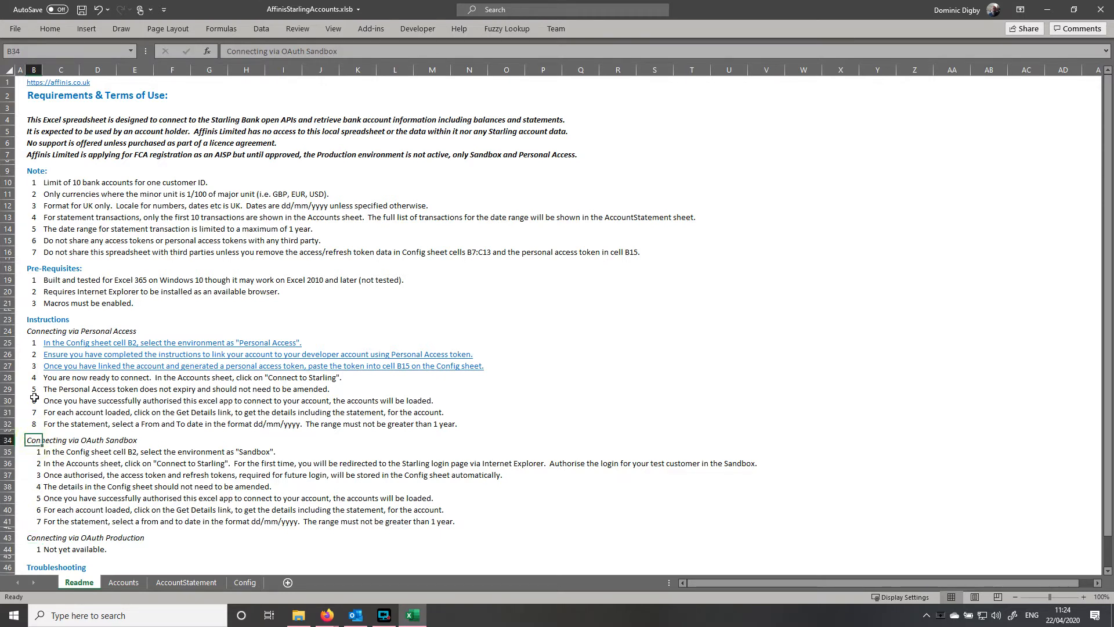
click(33, 332)
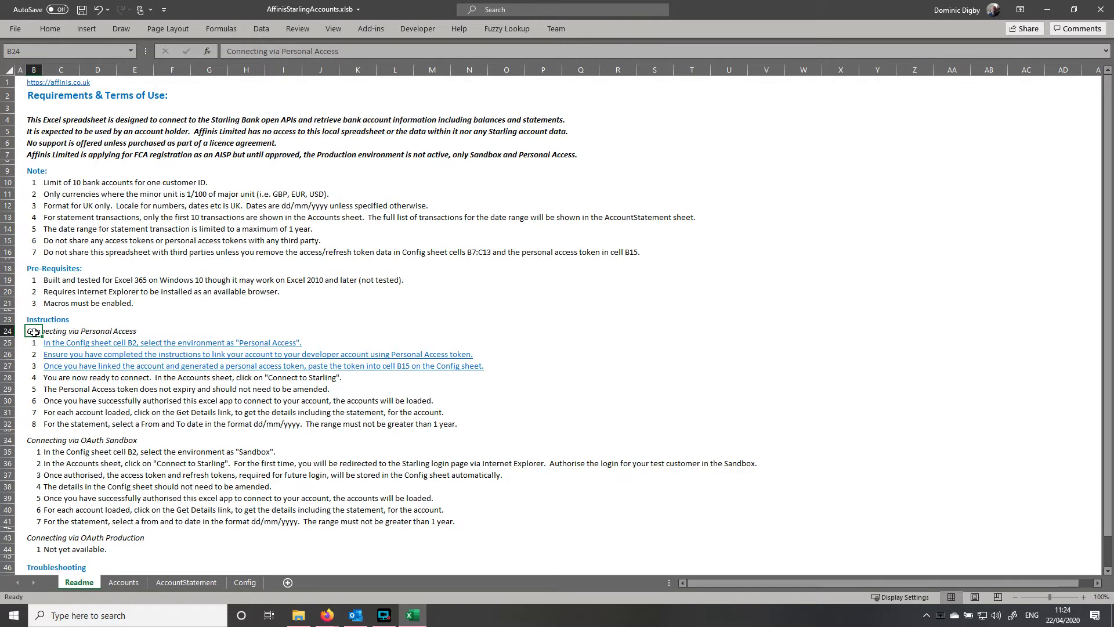
Go to the Config sheet and view the environment choices available in cell B1
click(245, 583)
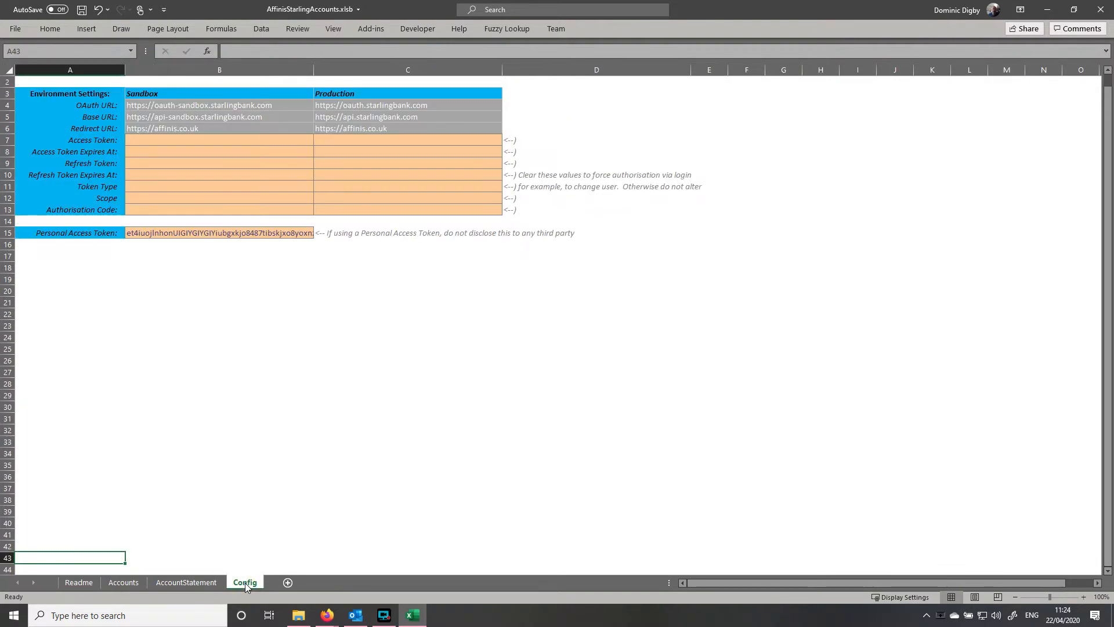
scroll(175, 174, up, 1)
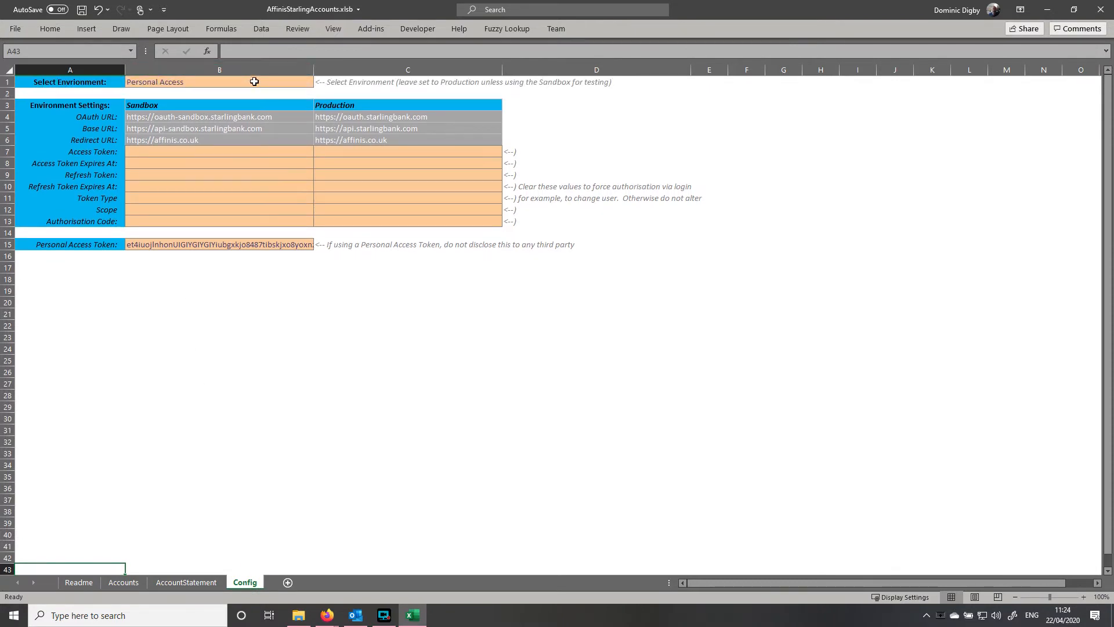
click(254, 82)
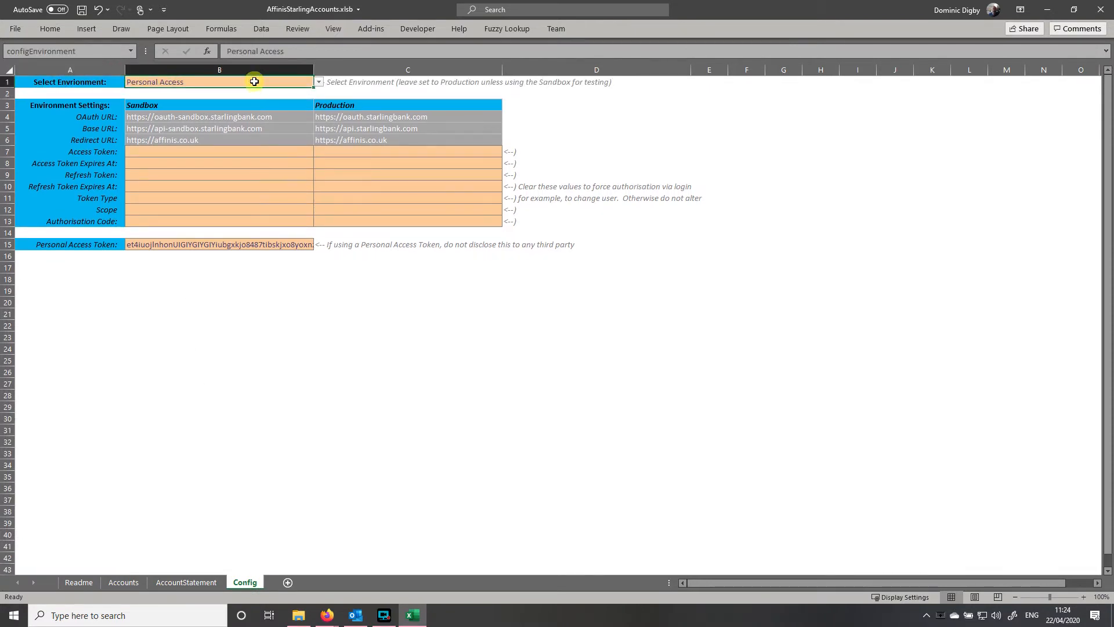
click(319, 82)
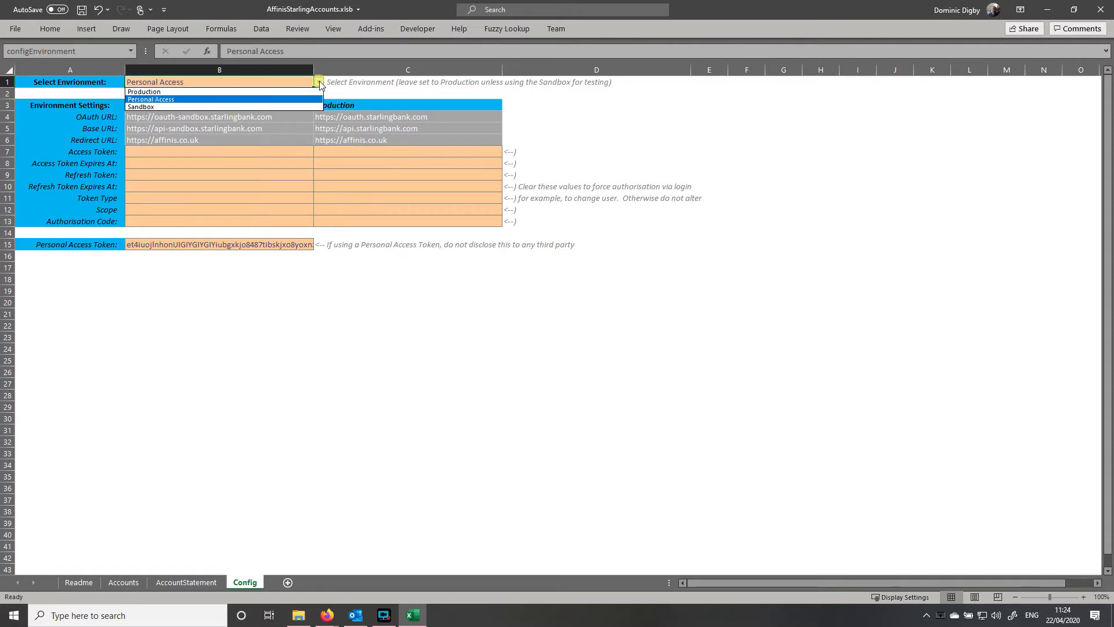
Clear the Personal Access Token value from cell B15 of the Config sheet
click(187, 244)
click(189, 246)
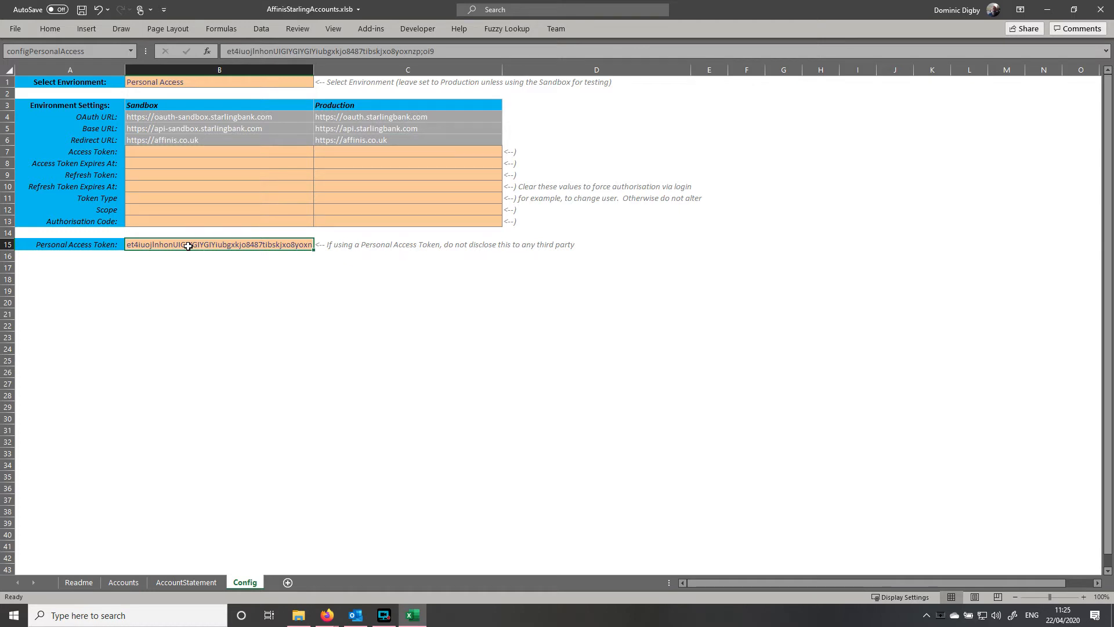
key(Delete)
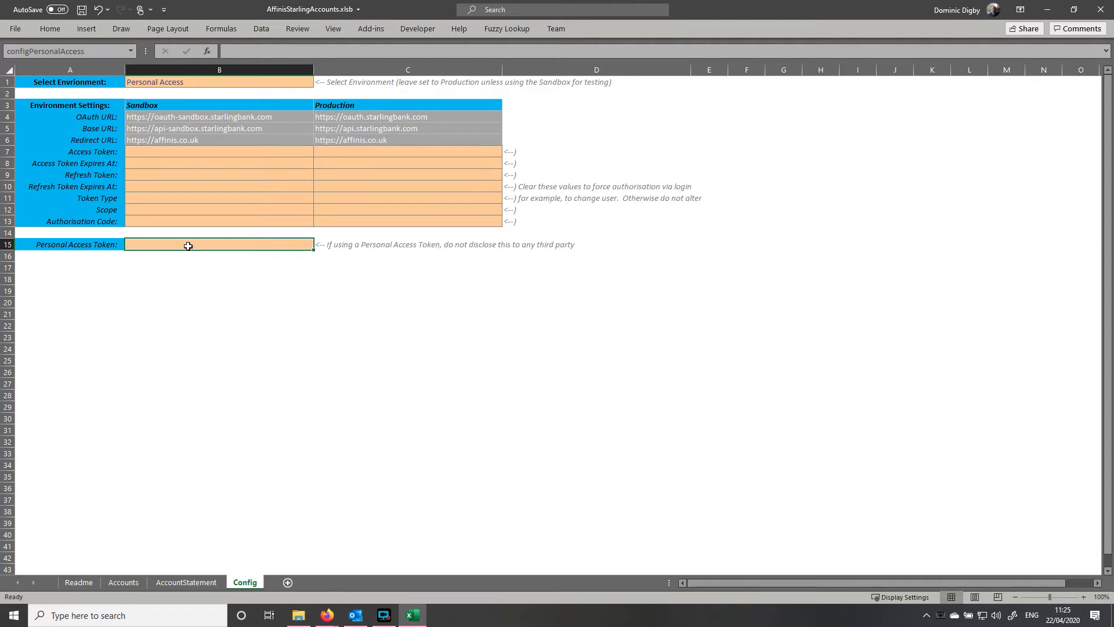
Set the environment in cell B1 of the Config sheet to Sandbox
click(271, 82)
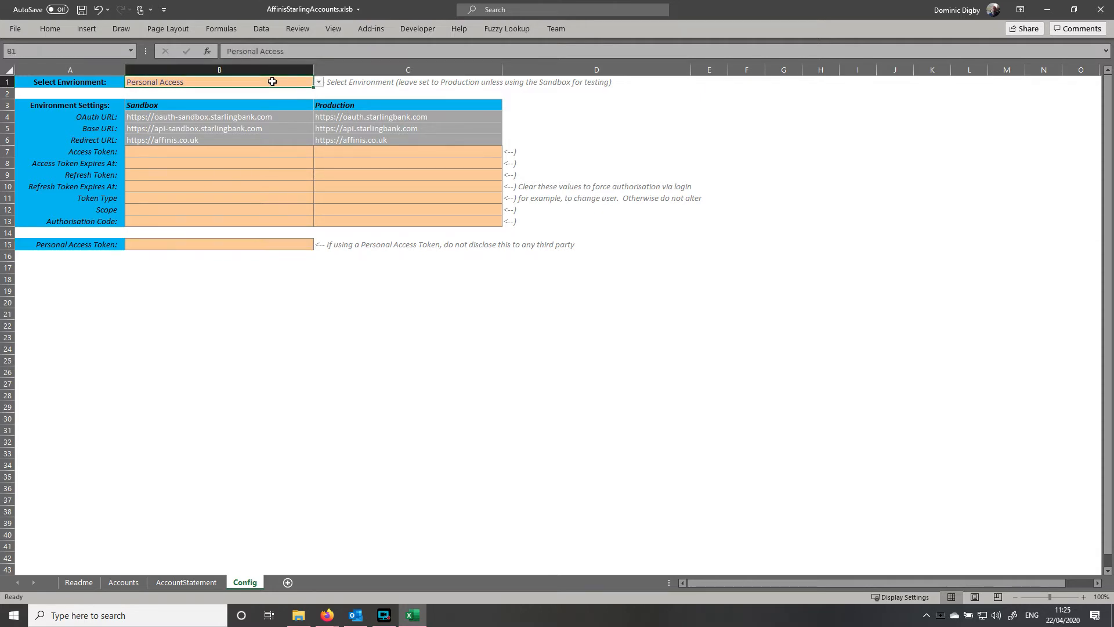
click(318, 85)
click(194, 106)
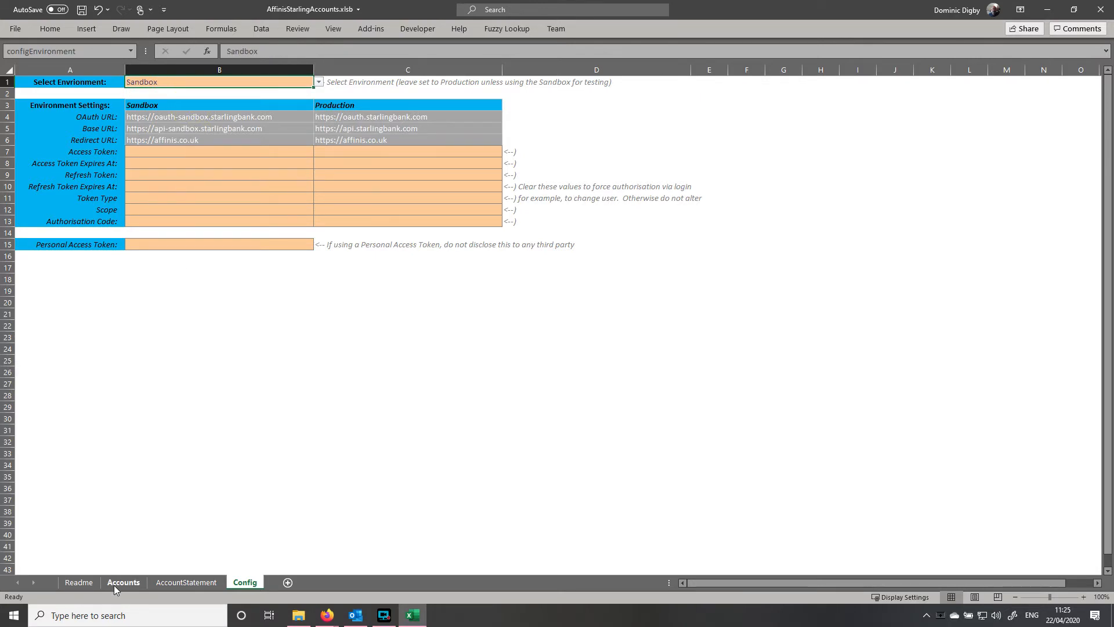
Check the Sandbox access token, refresh token and authorisation code cells in B7:B13
click(190, 155)
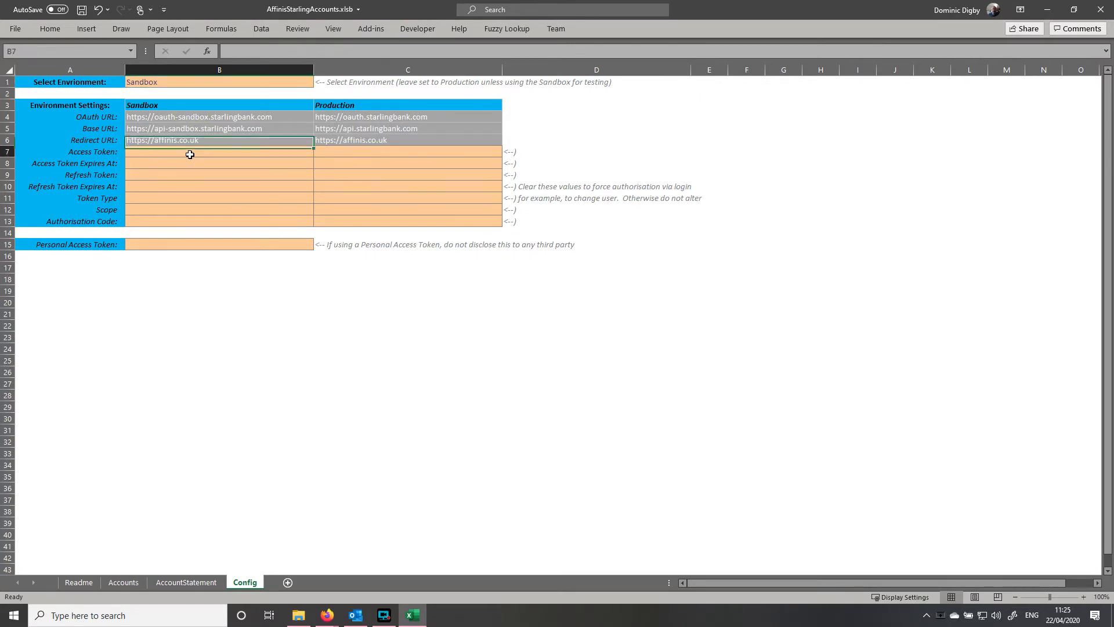
drag(189, 155, 179, 220)
click(182, 314)
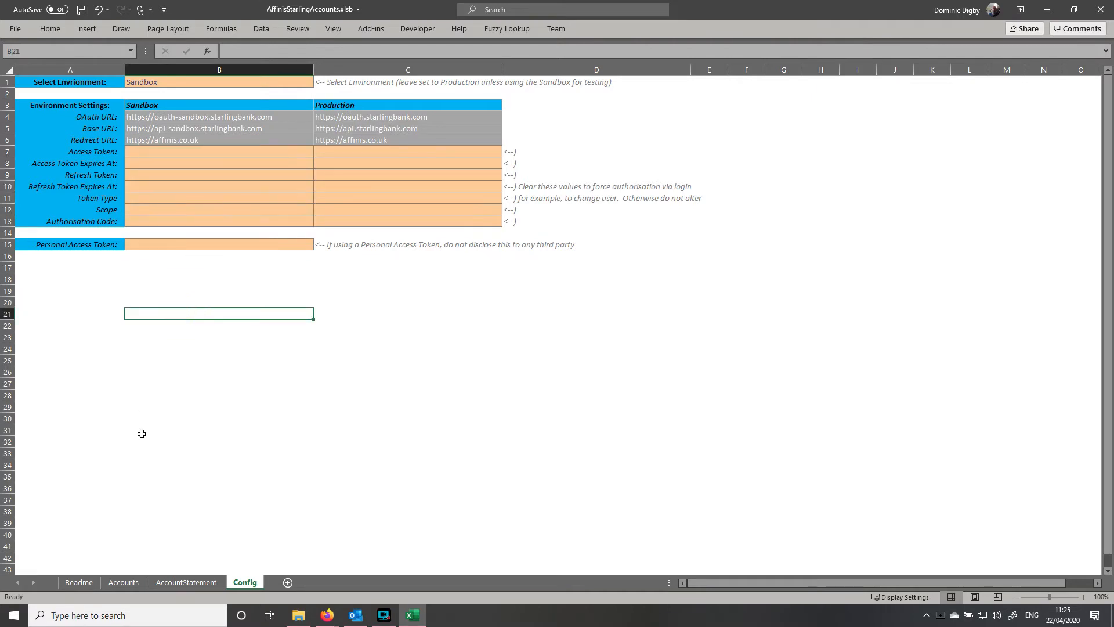
Start the Starling connection from the Accounts sheet and bring up the sandbox authorisation simulation on the Starling login page
click(123, 583)
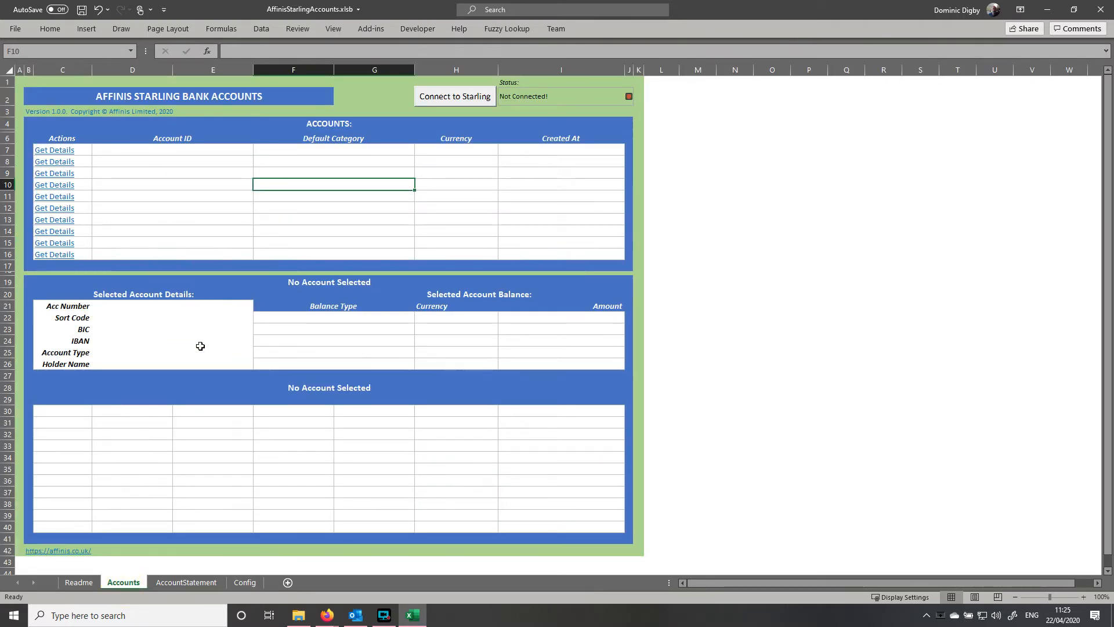
click(459, 97)
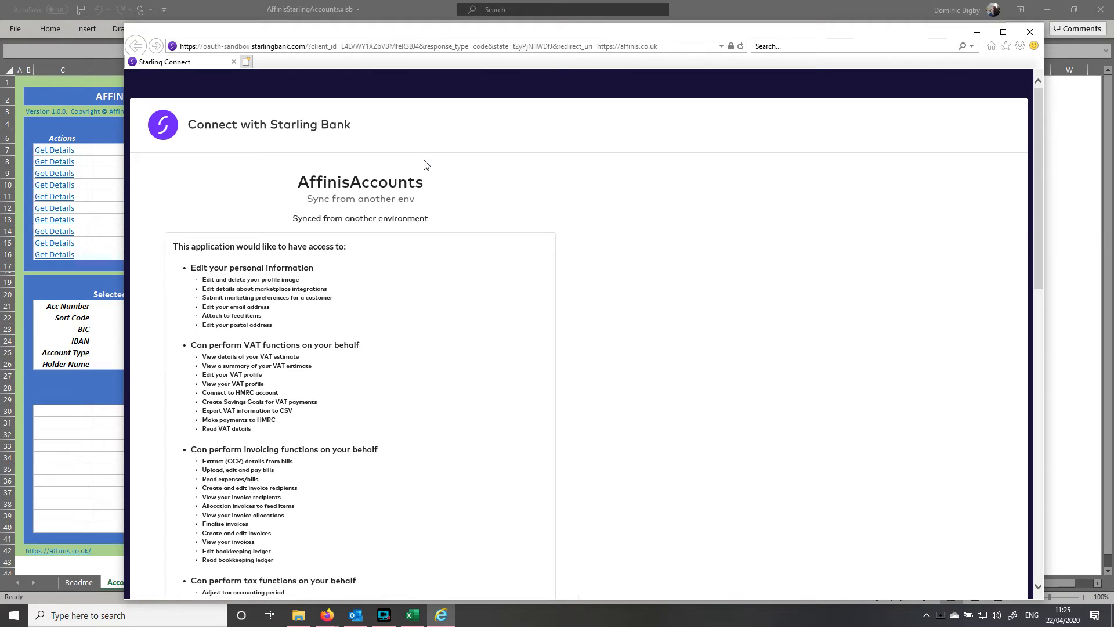
scroll(472, 257, down, 3)
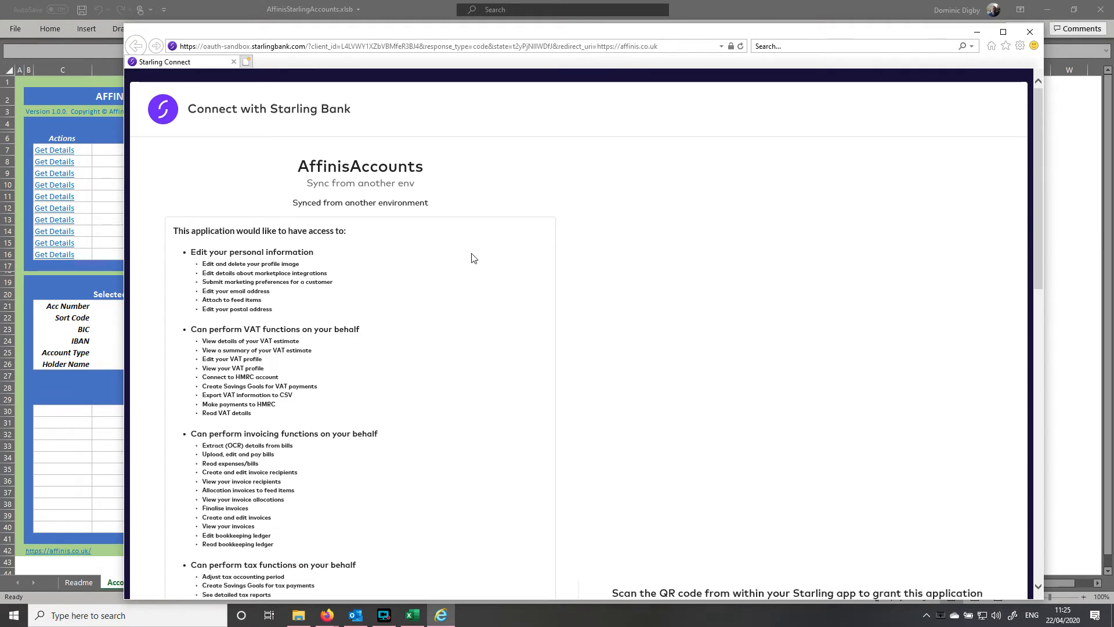
scroll(473, 257, down, 5)
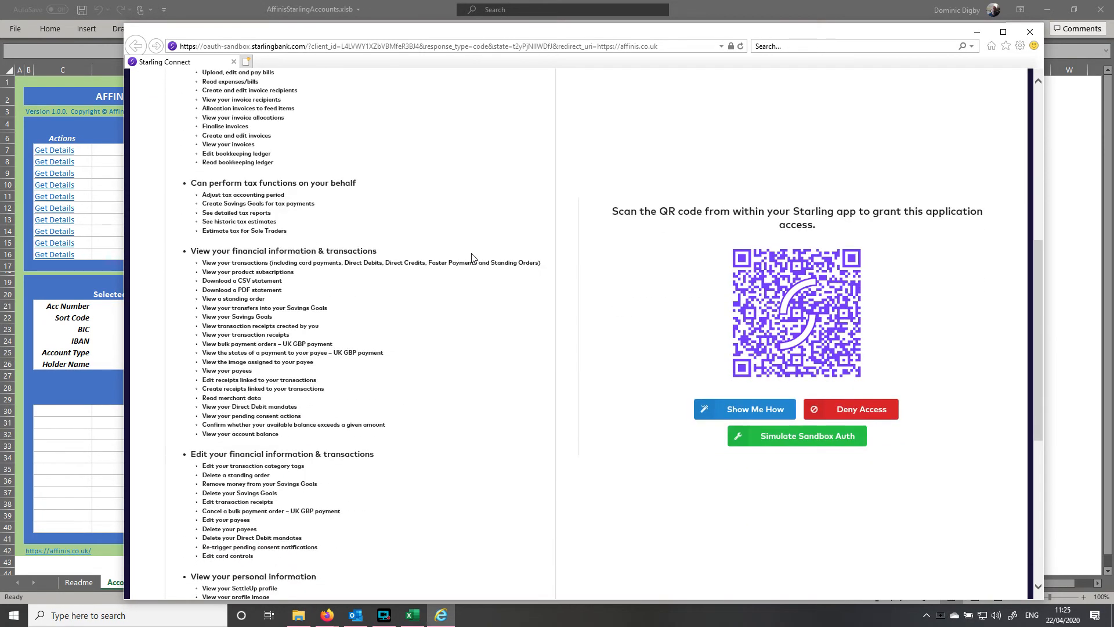
click(804, 439)
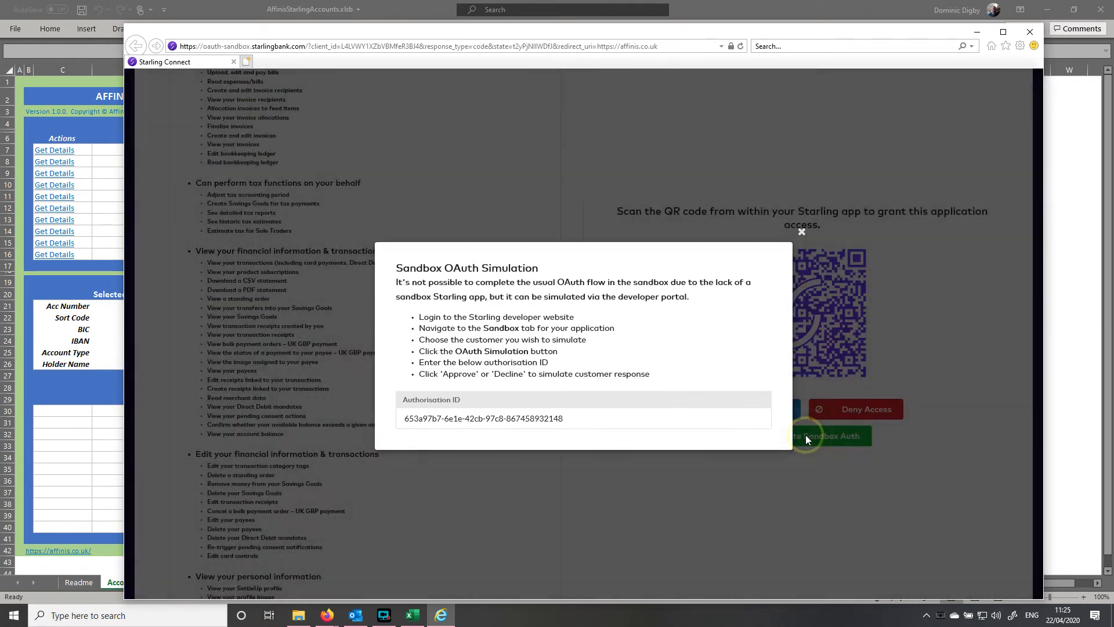
Copy the Authorisation ID shown in the Sandbox OAuth Simulation window
click(573, 421)
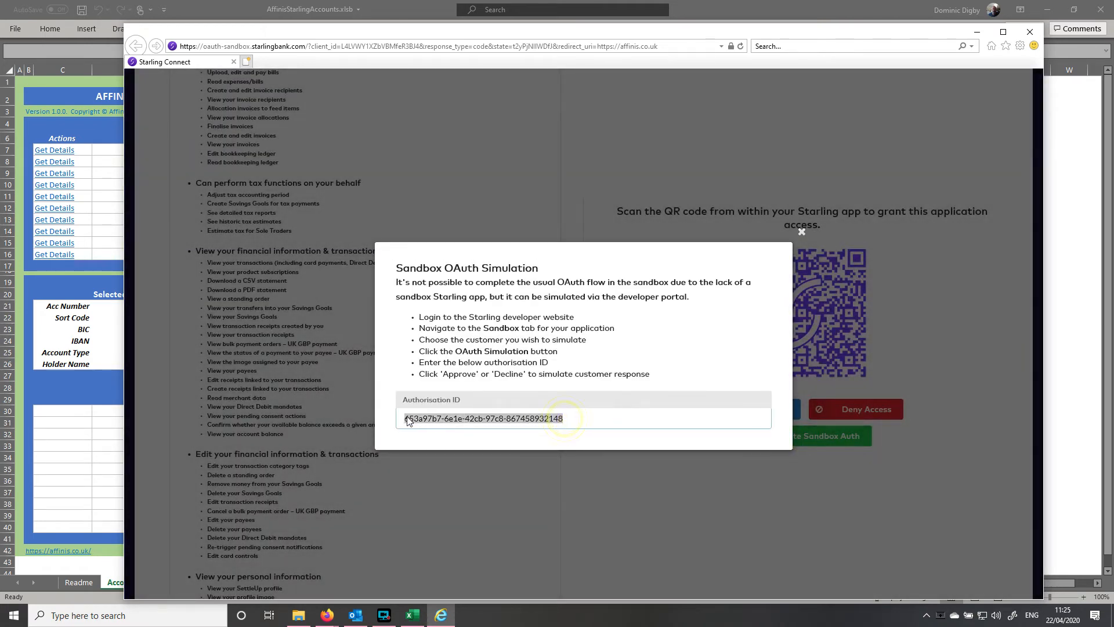
right_click(427, 425)
click(378, 455)
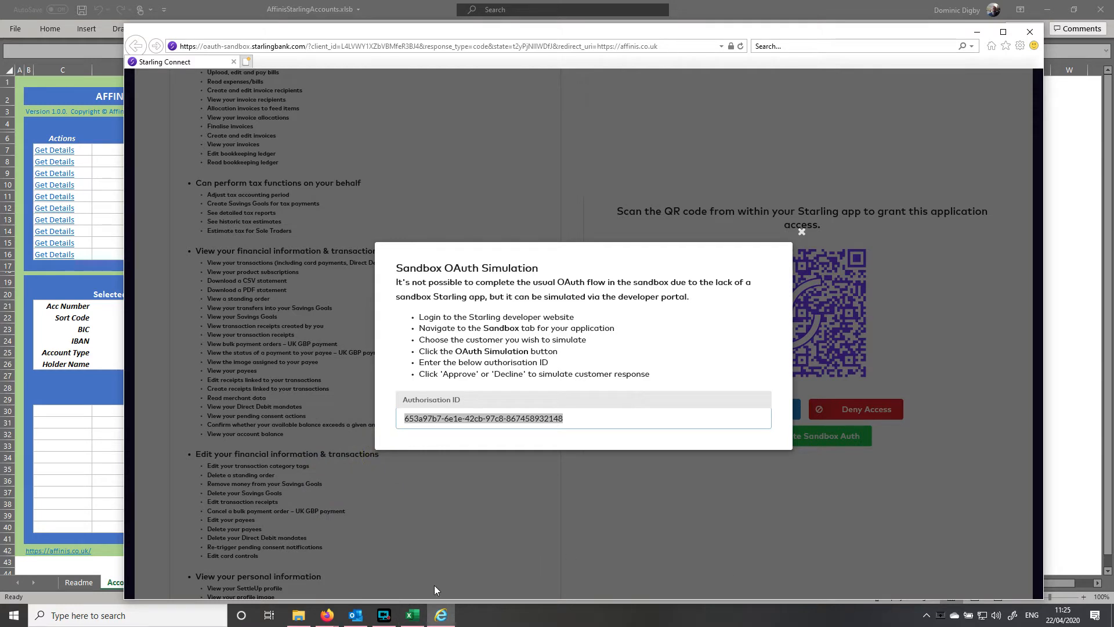
Switch to the Starling Developer sandbox customer page in Firefox, start an OAuth simulation and paste the authorisation ID into its form
click(327, 615)
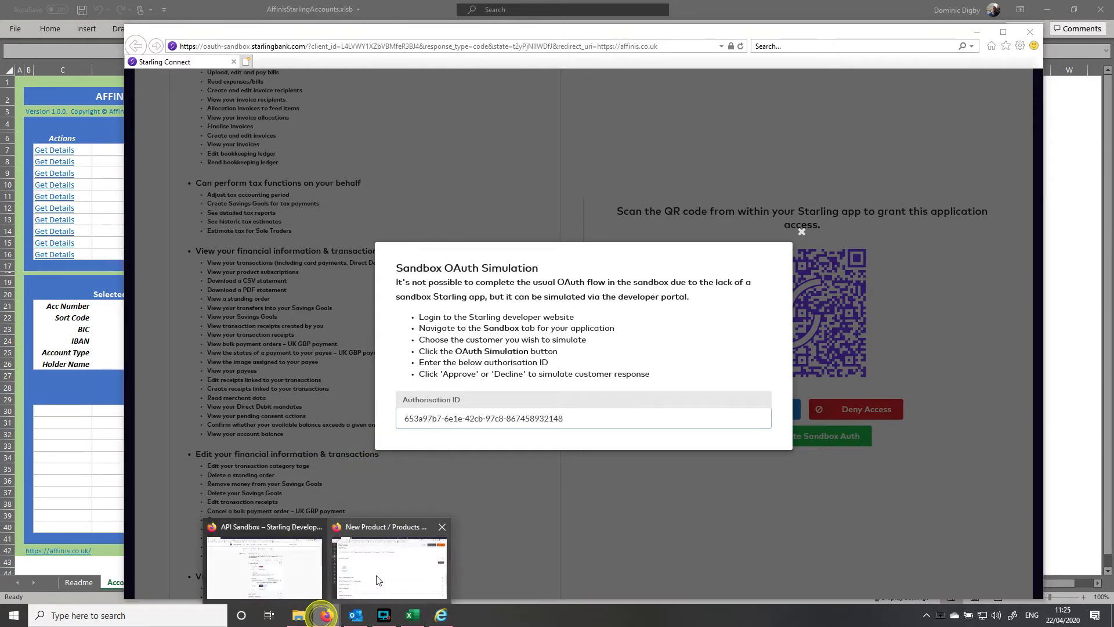
click(274, 570)
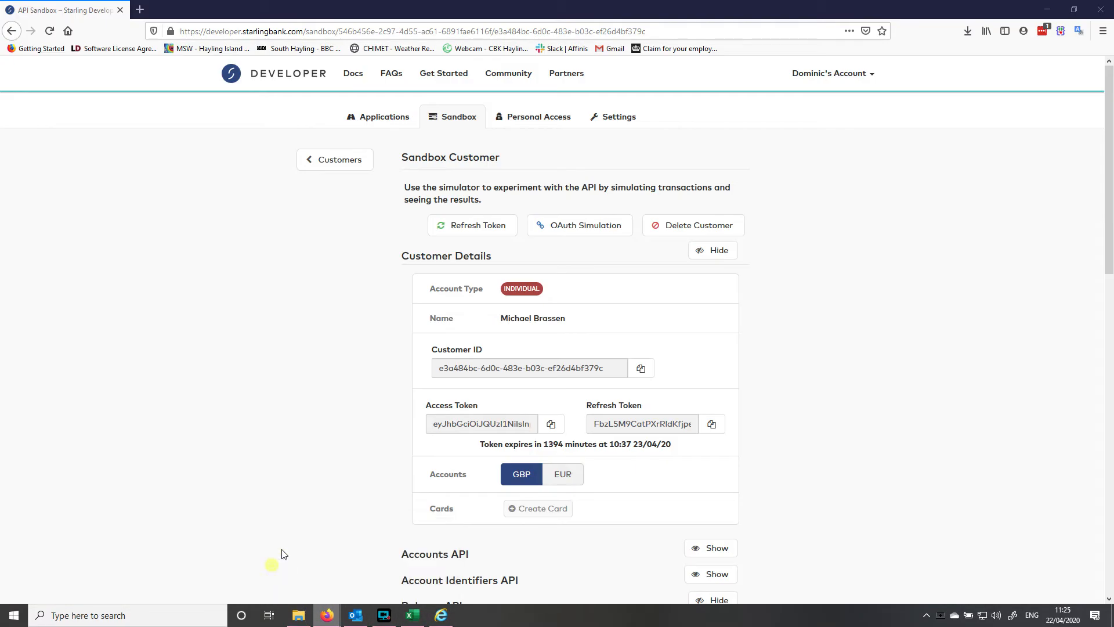
click(546, 235)
right_click(566, 437)
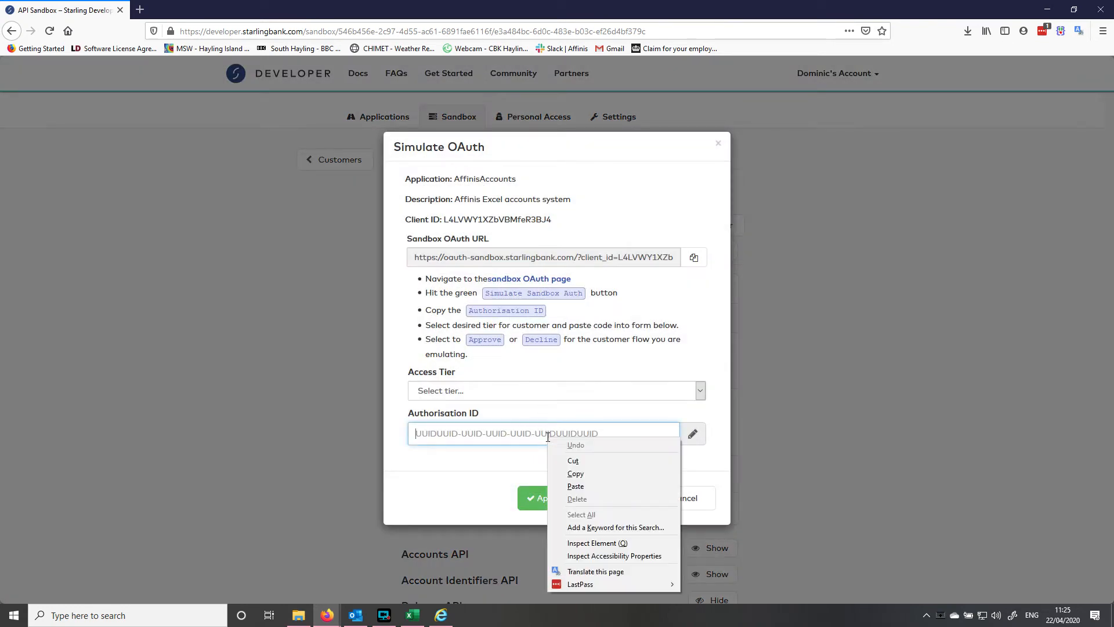
click(588, 491)
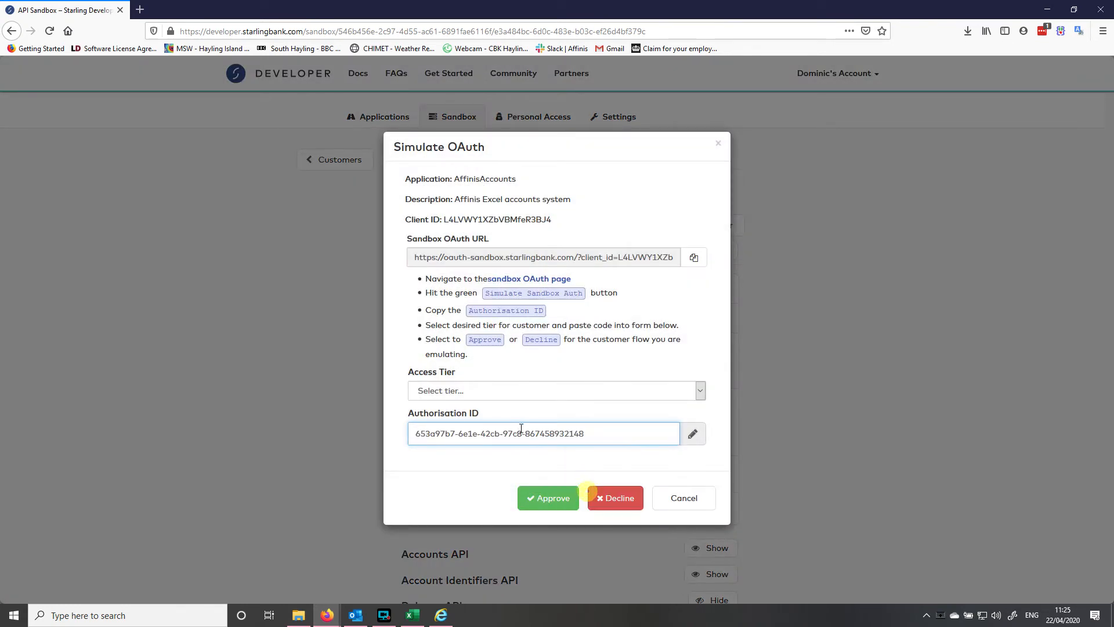
Choose an access tier for the simulated customer and approve the OAuth request
click(515, 389)
click(491, 477)
click(554, 498)
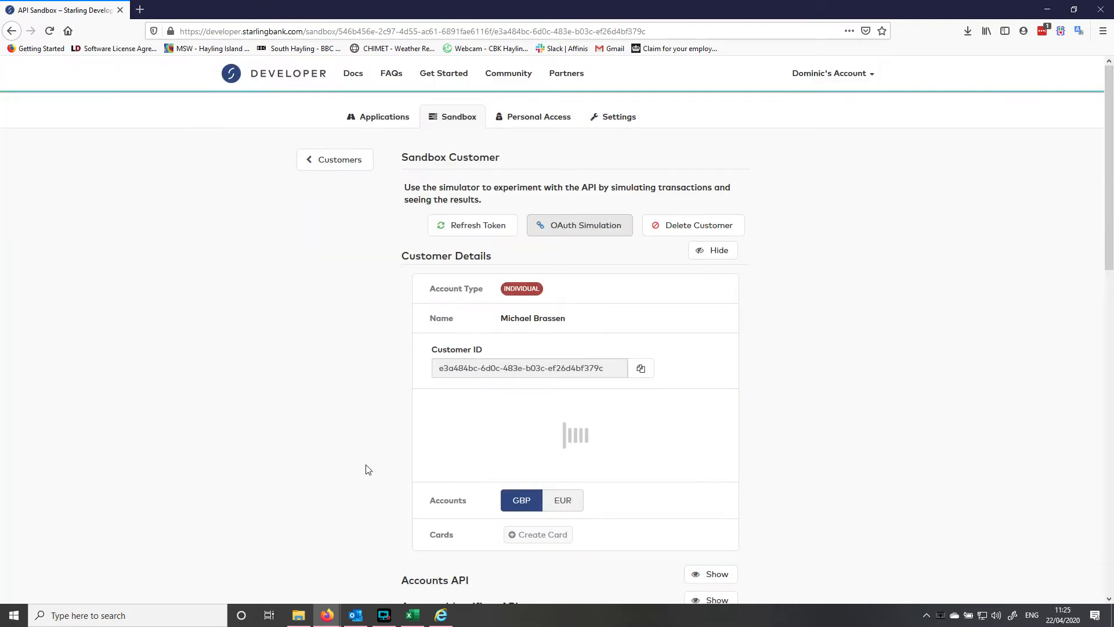
Return to the Excel workbook and inspect the Sandbox token, expiry and token type entries in the Config sheet from B7 down to B11
click(413, 615)
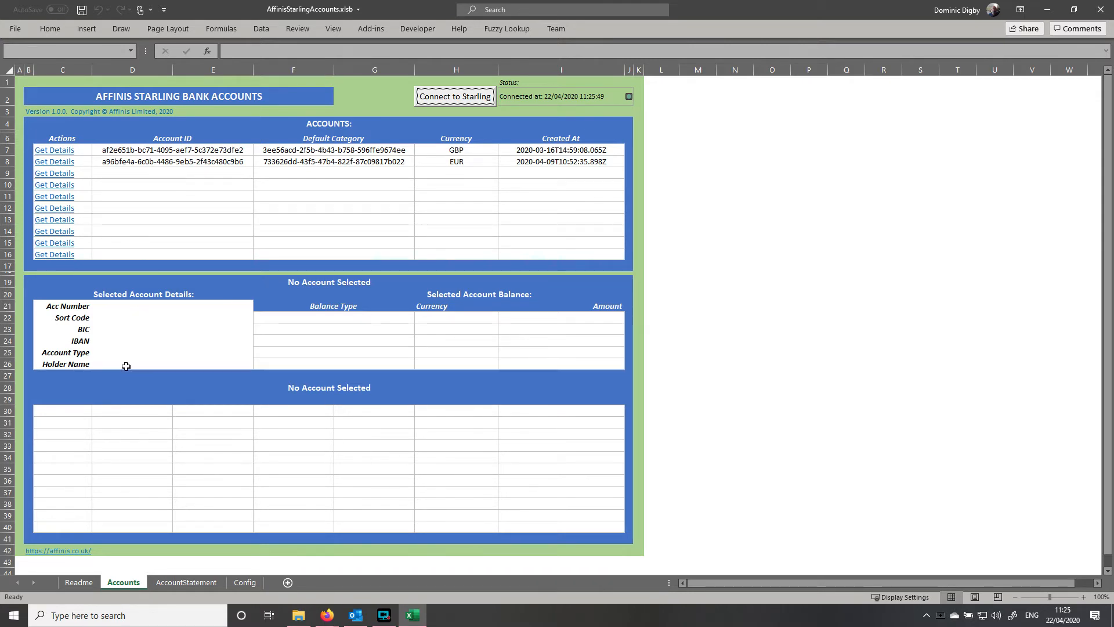
click(244, 582)
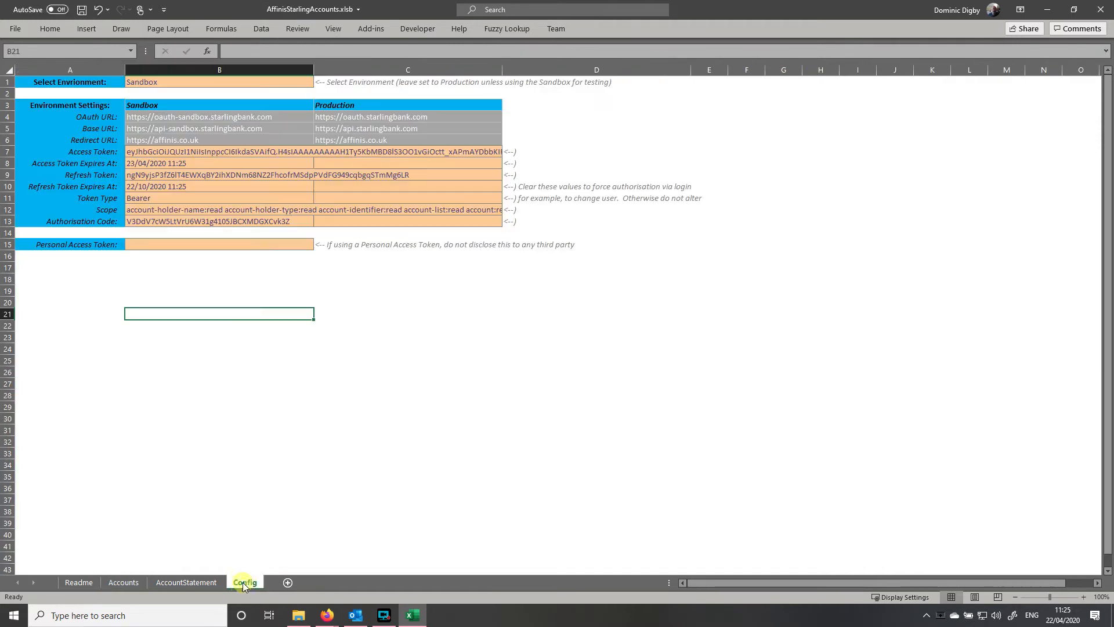
click(197, 152)
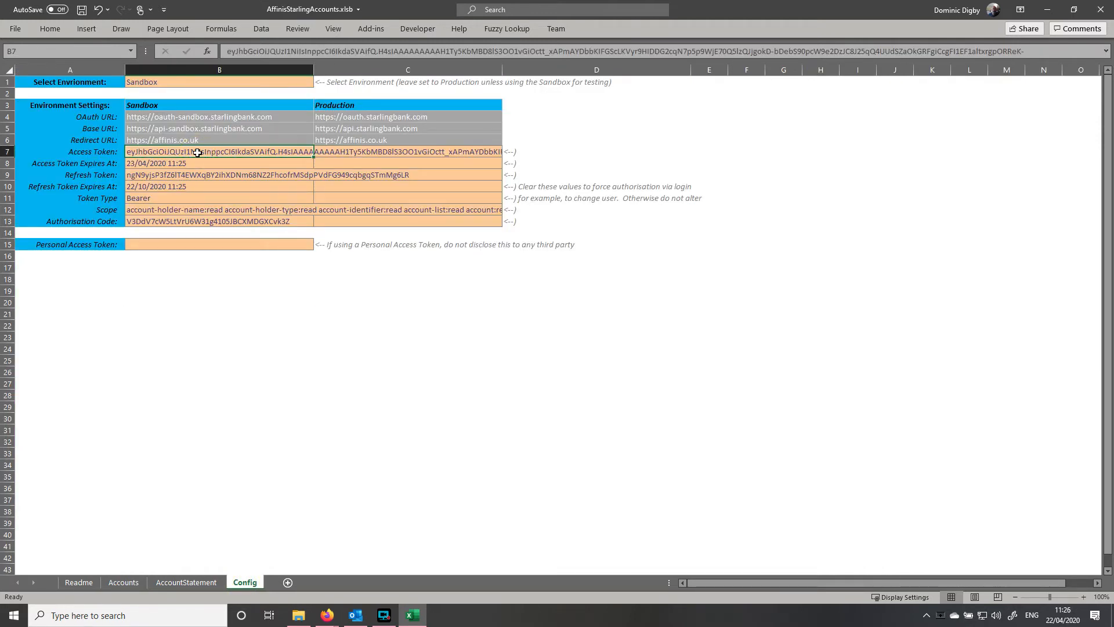
key(Down)
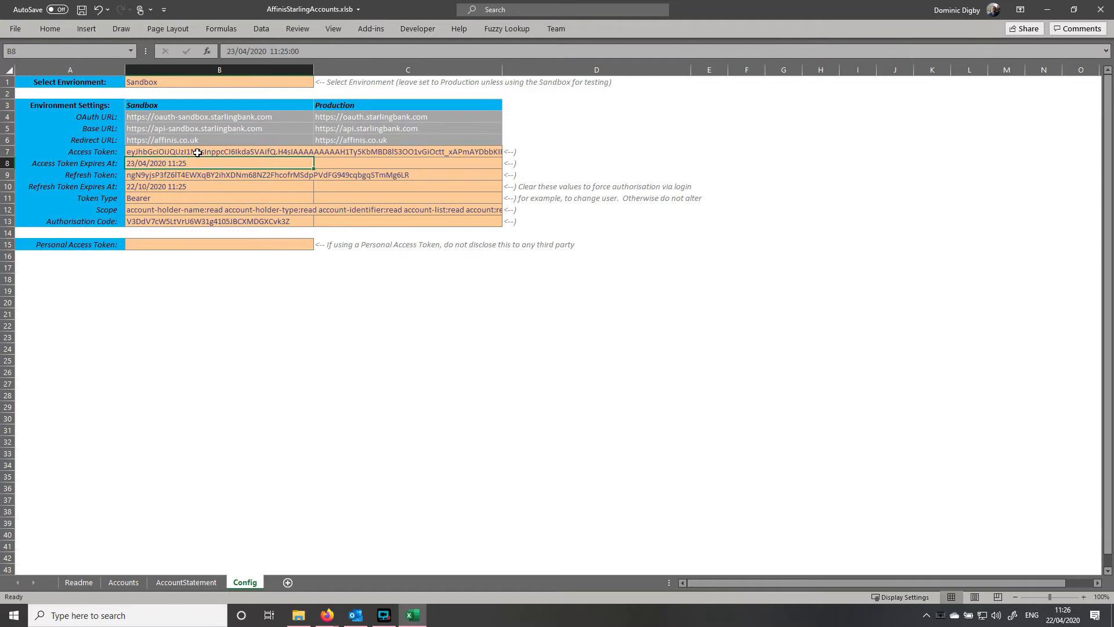
key(Down)
key(Down)
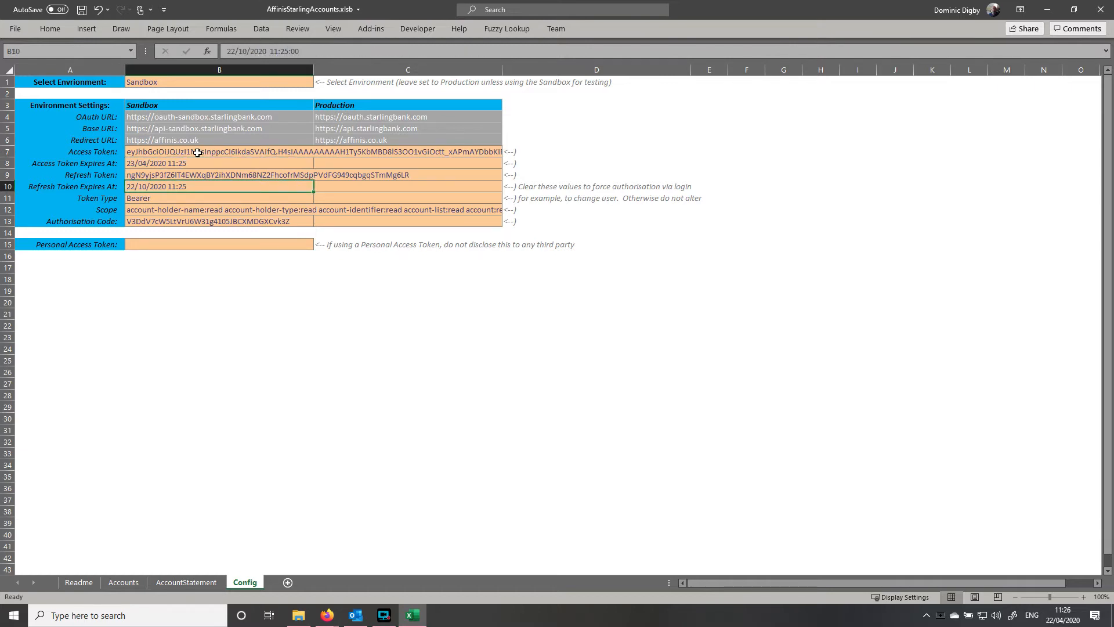
key(Down)
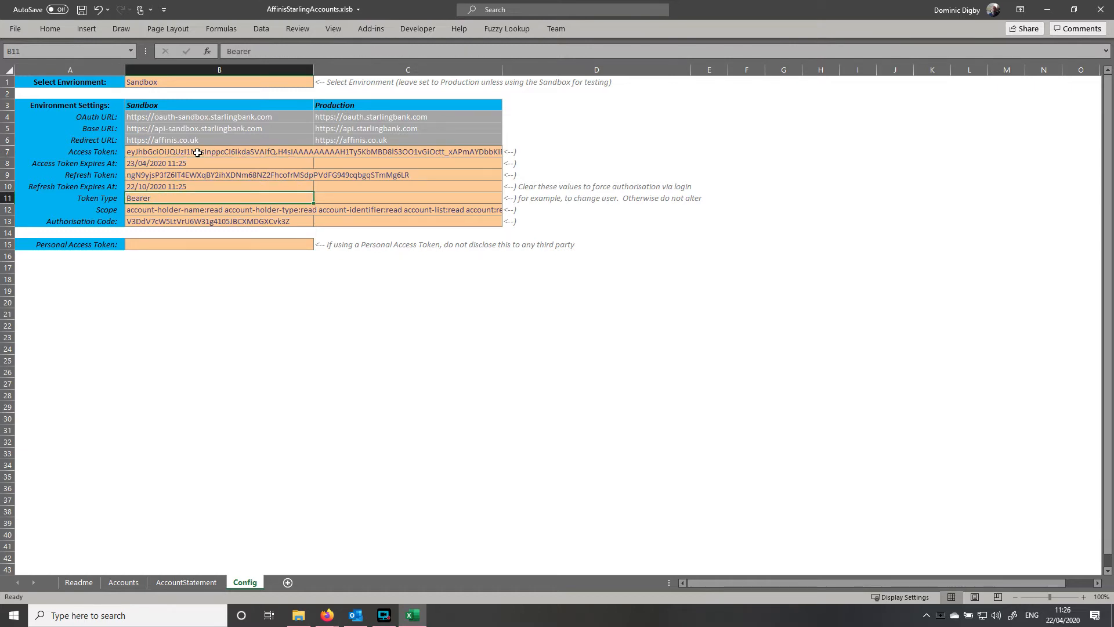
Review the Sandbox token settings in B7:B13 of the Config sheet and the Personal Access Token cell B15
key(Down)
key(Up)
drag(203, 150, 215, 213)
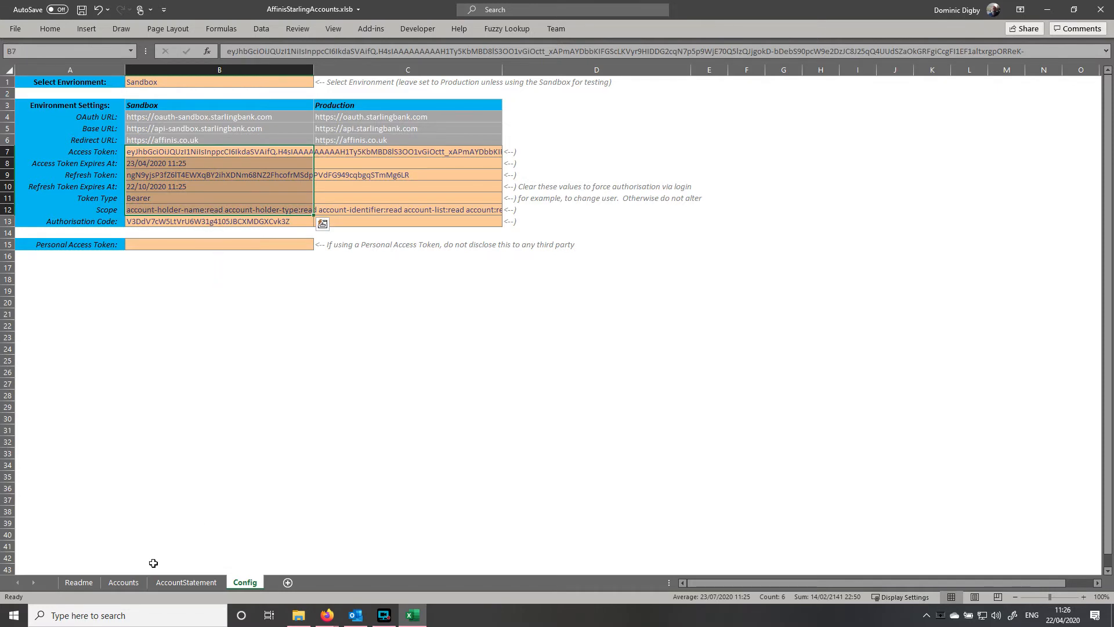
click(180, 248)
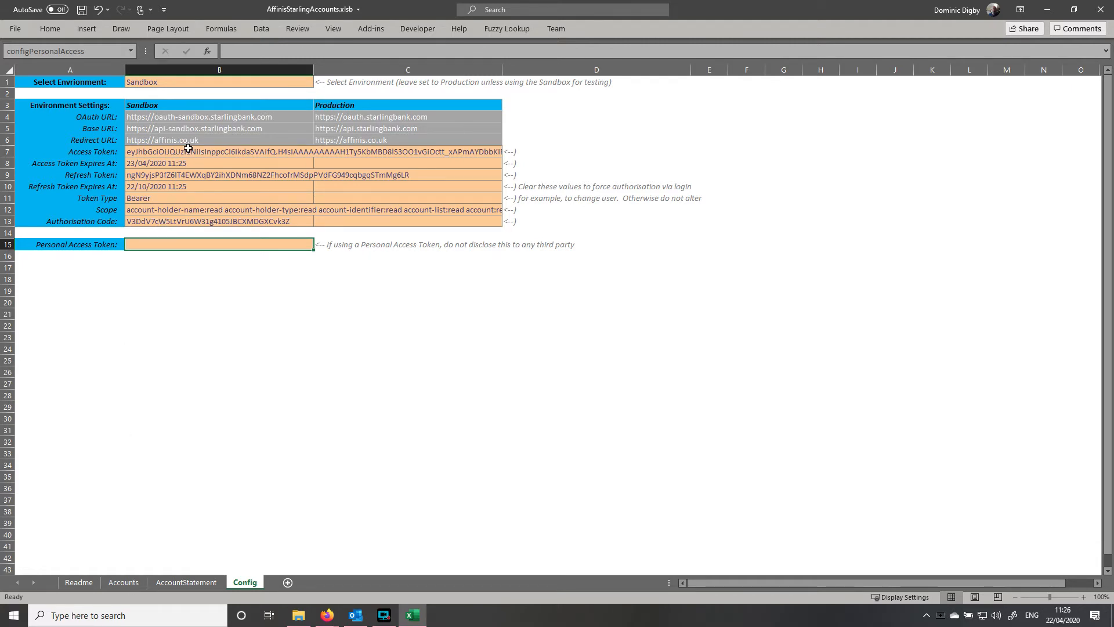
drag(189, 150, 196, 219)
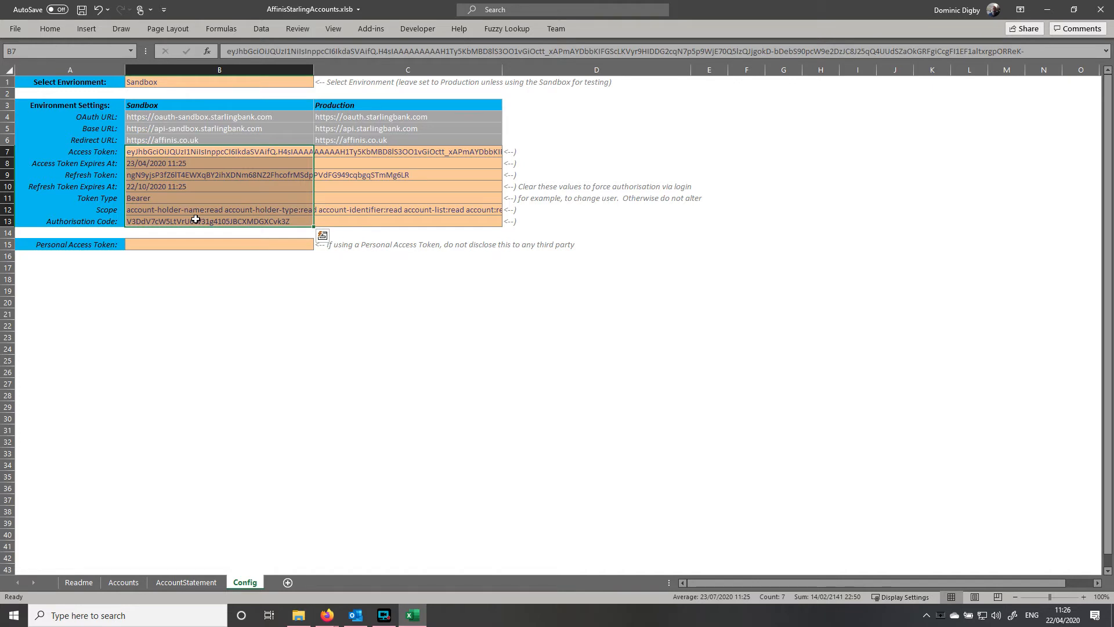
On the Accounts sheet, get the EUR account's details with a statement date range of 01/01/2020 to 30/04/2020
click(124, 583)
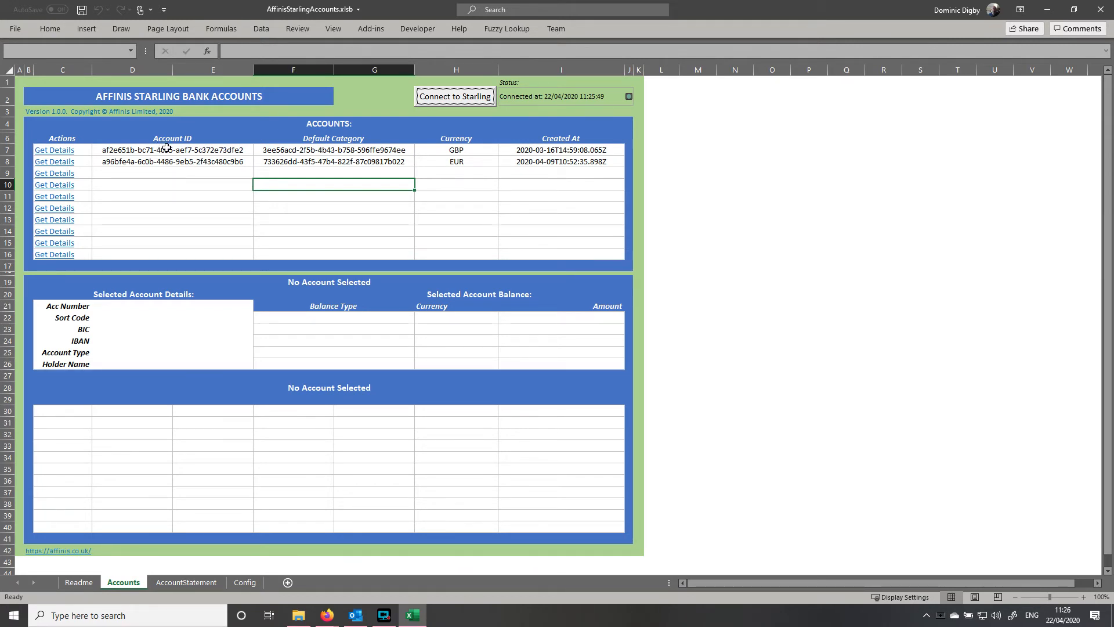
drag(167, 149, 548, 157)
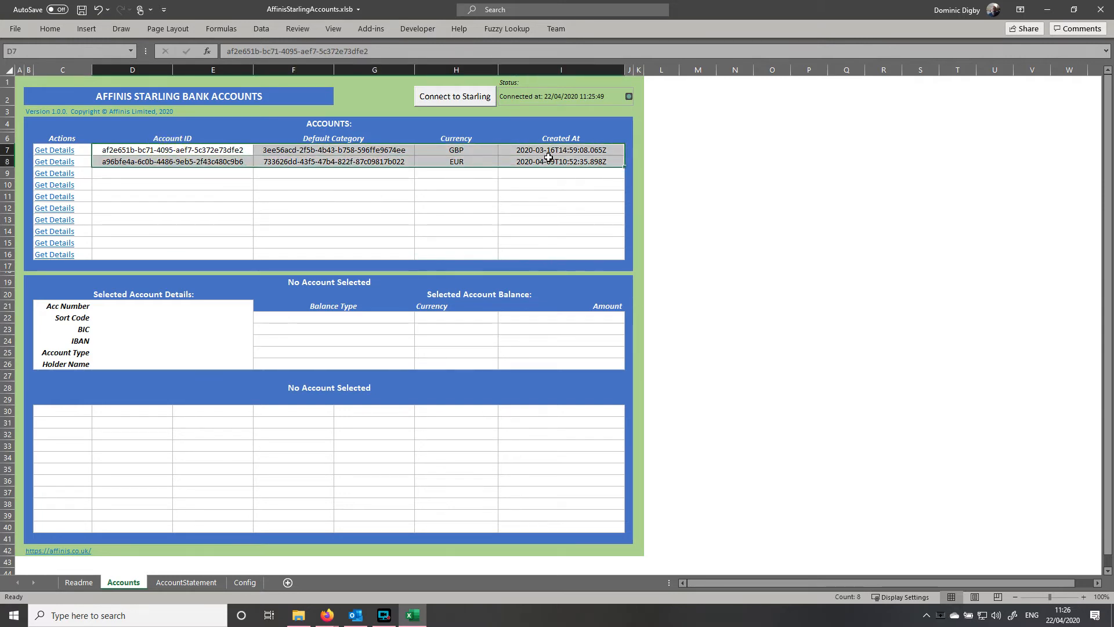
click(473, 150)
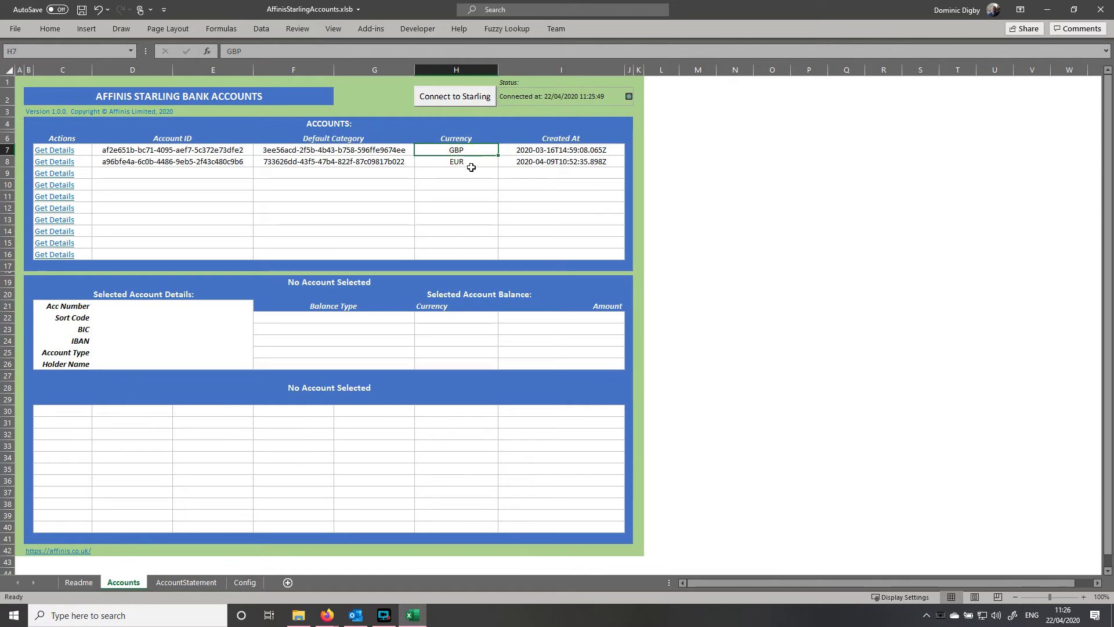
click(471, 161)
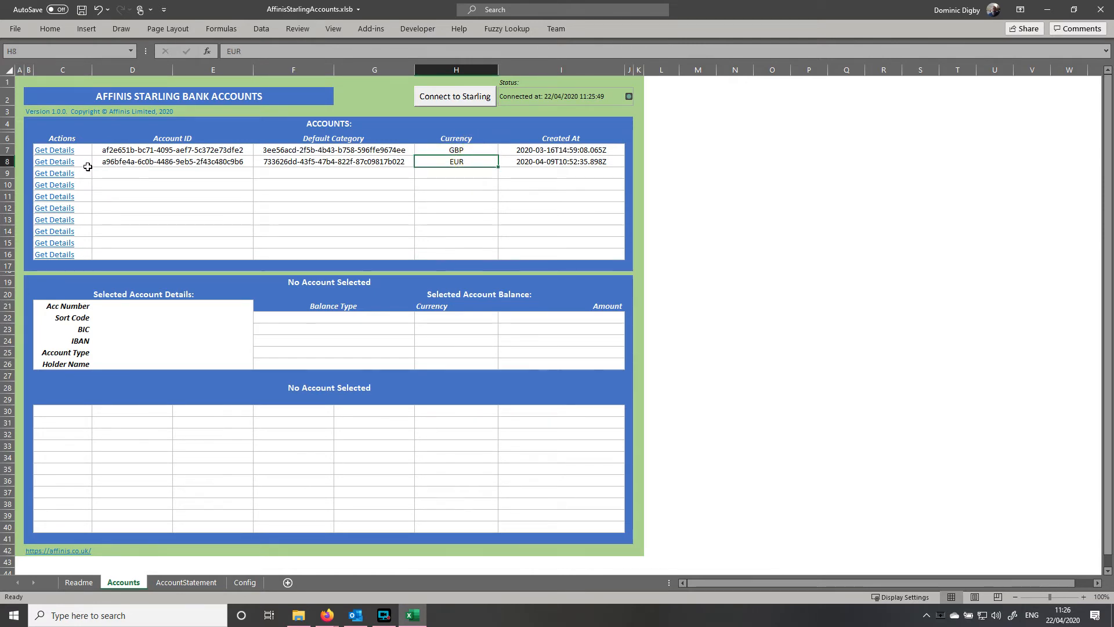
click(58, 165)
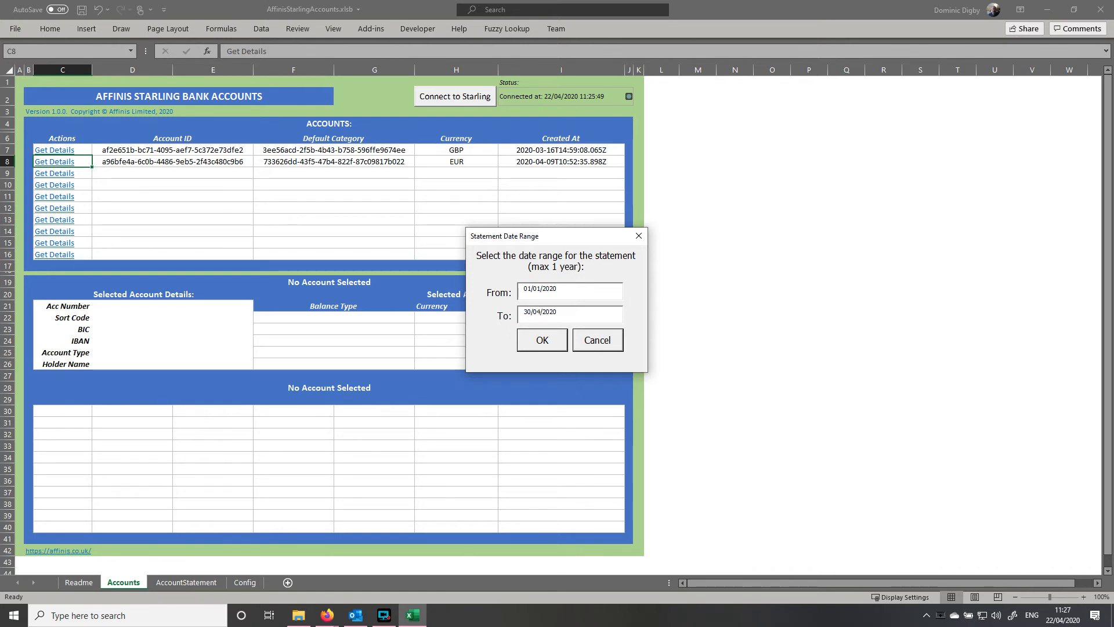
click(543, 342)
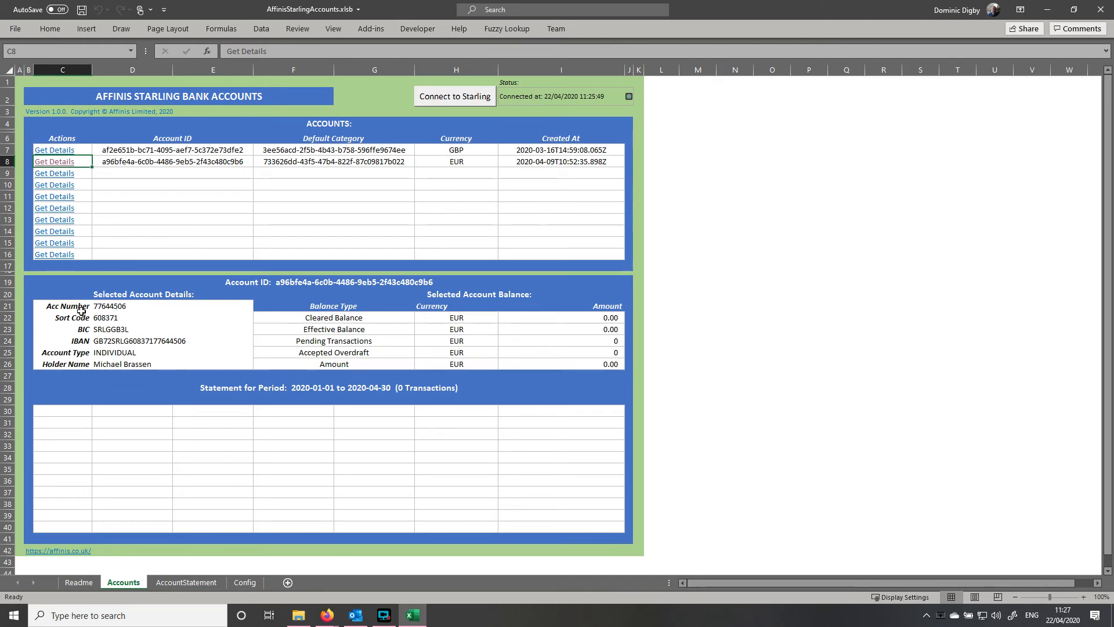
Inspect the EUR account's details, its balance types and amounts, and the statement area below them
drag(110, 306, 123, 364)
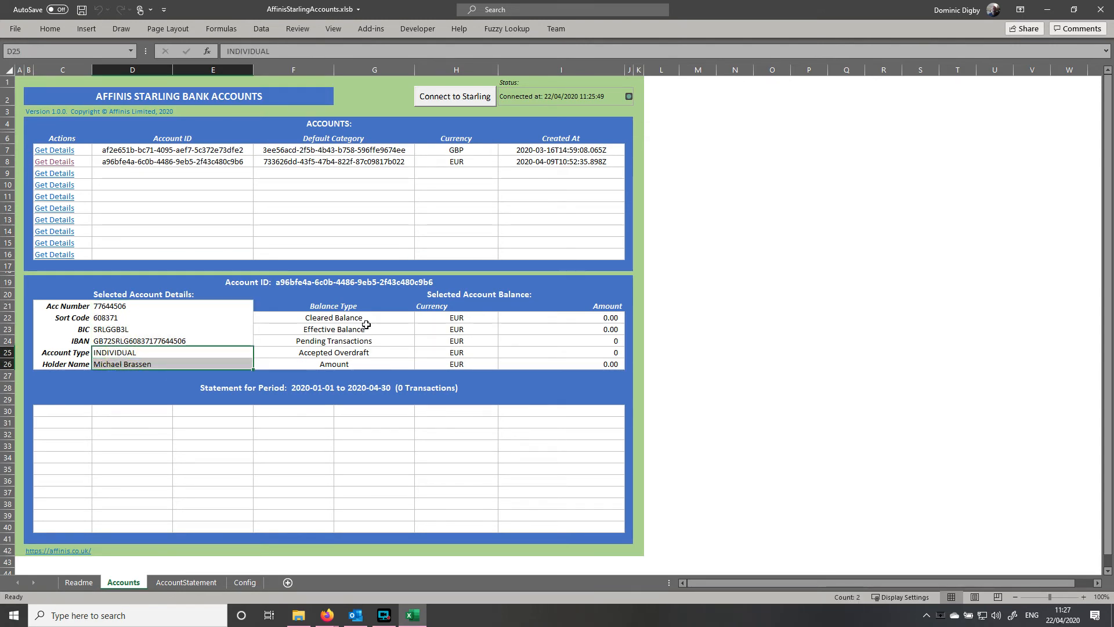
click(389, 320)
drag(392, 320, 570, 367)
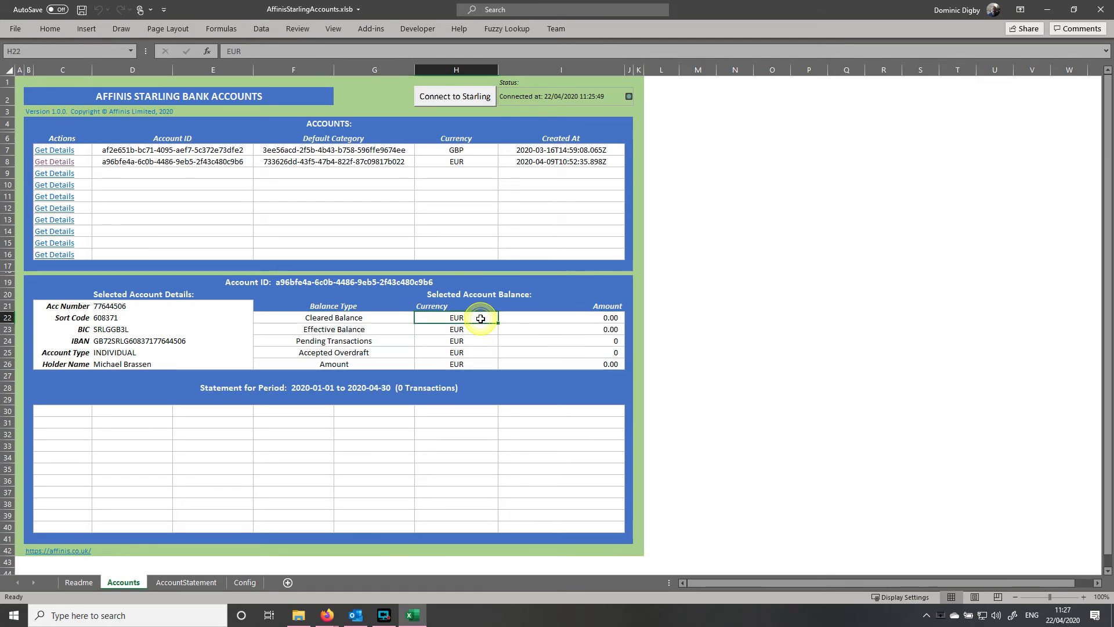
drag(581, 318, 580, 363)
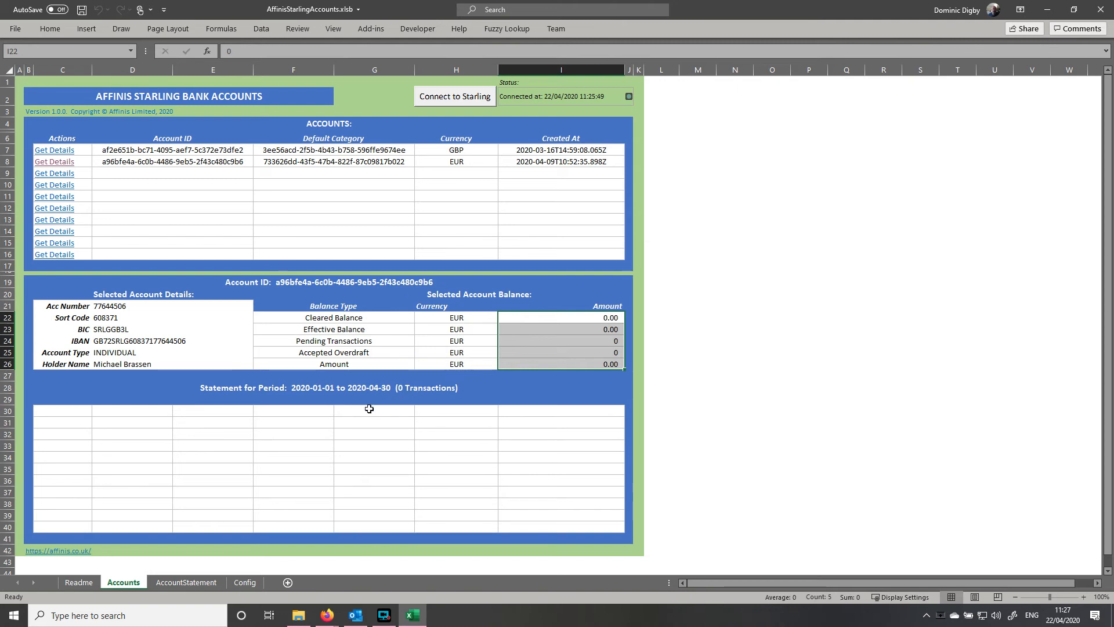
click(102, 420)
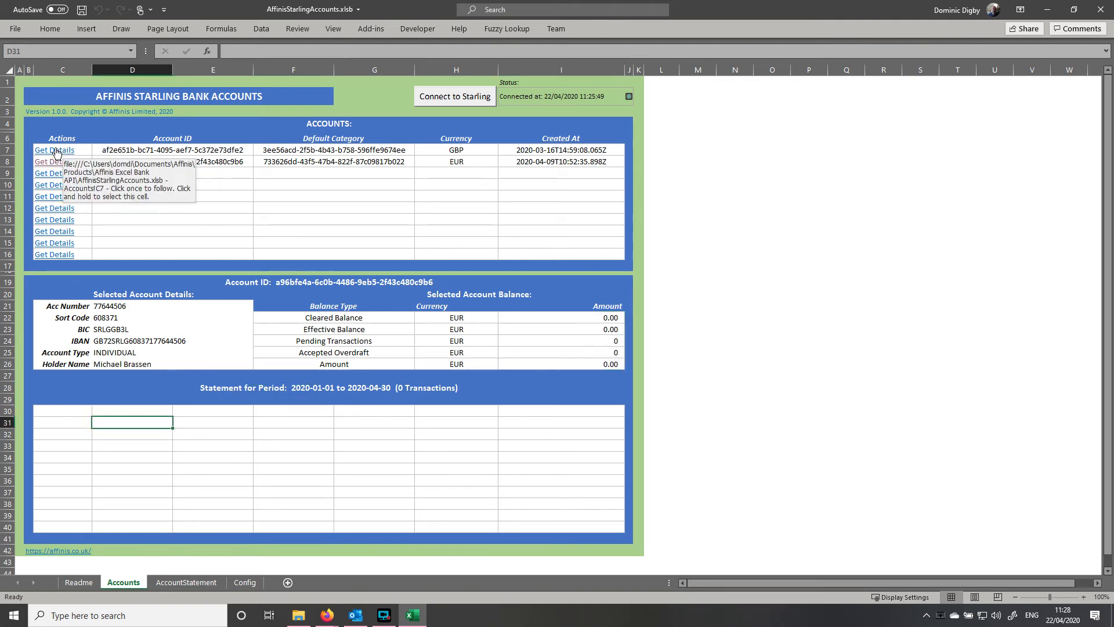
Get the GBP account's details with a statement date range of 01/01/2020 to 30/04/2020
click(476, 150)
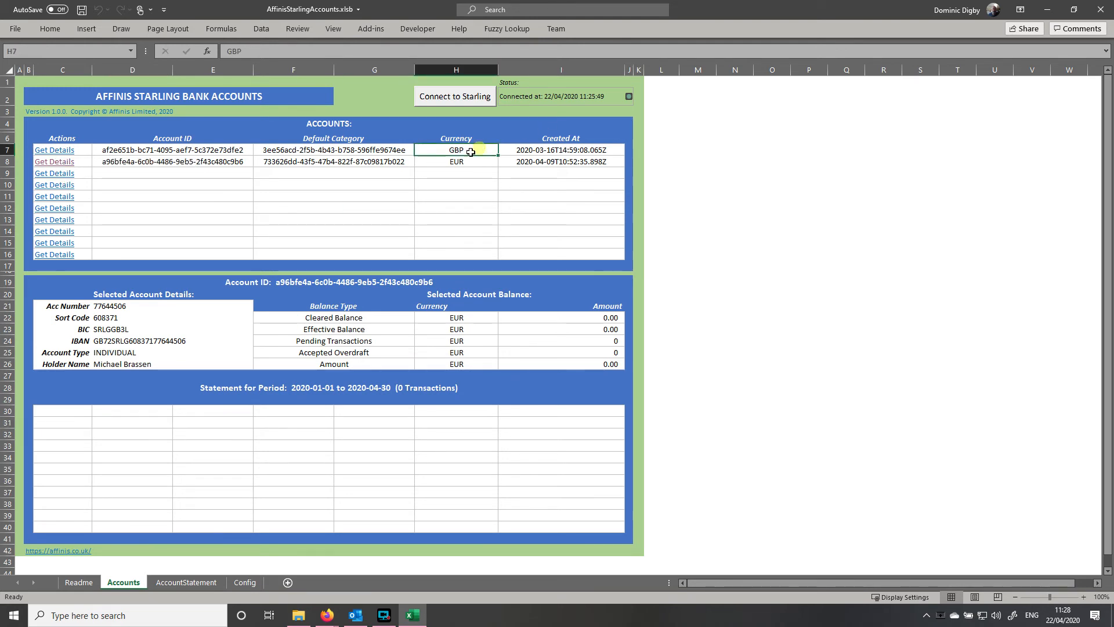
click(63, 150)
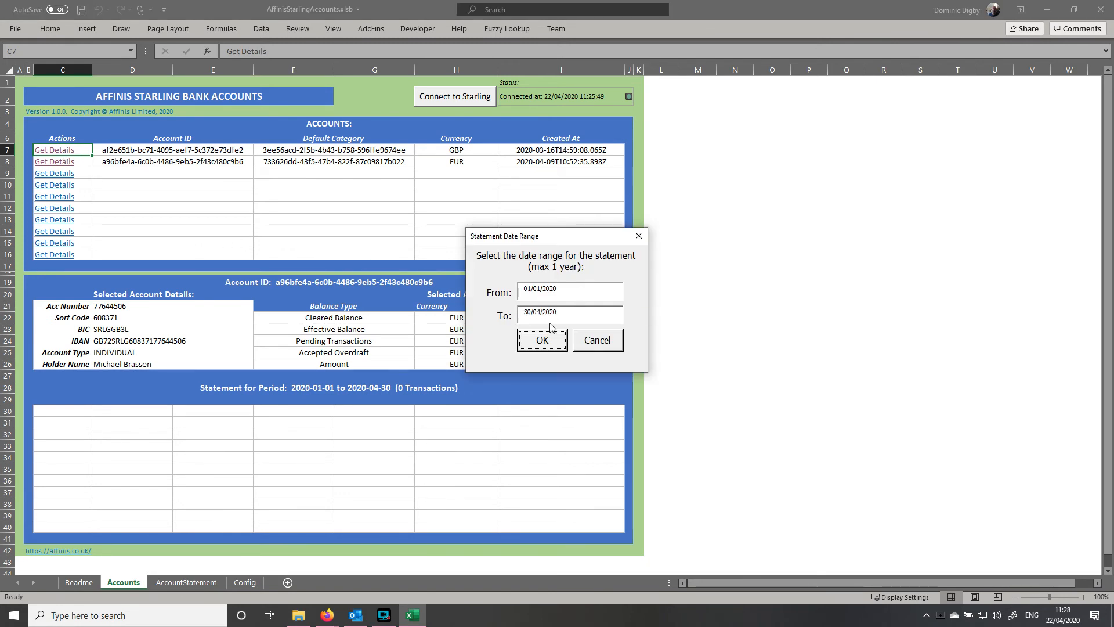
click(544, 341)
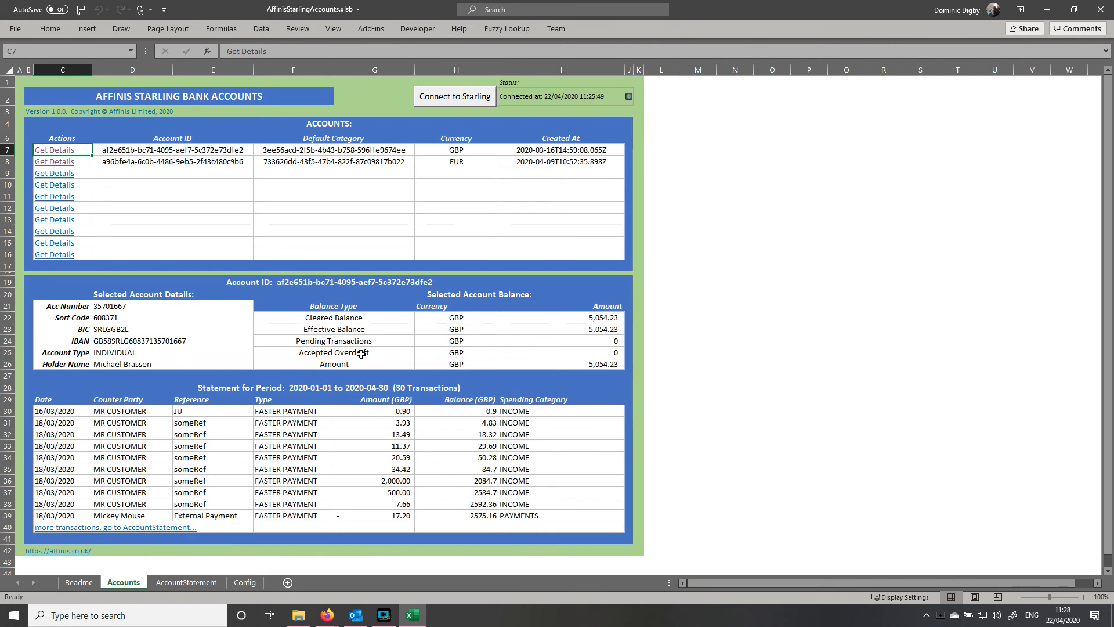
Inspect the GBP account's details, including account type and holder name, and its cleared and total balance amounts
drag(127, 306, 124, 359)
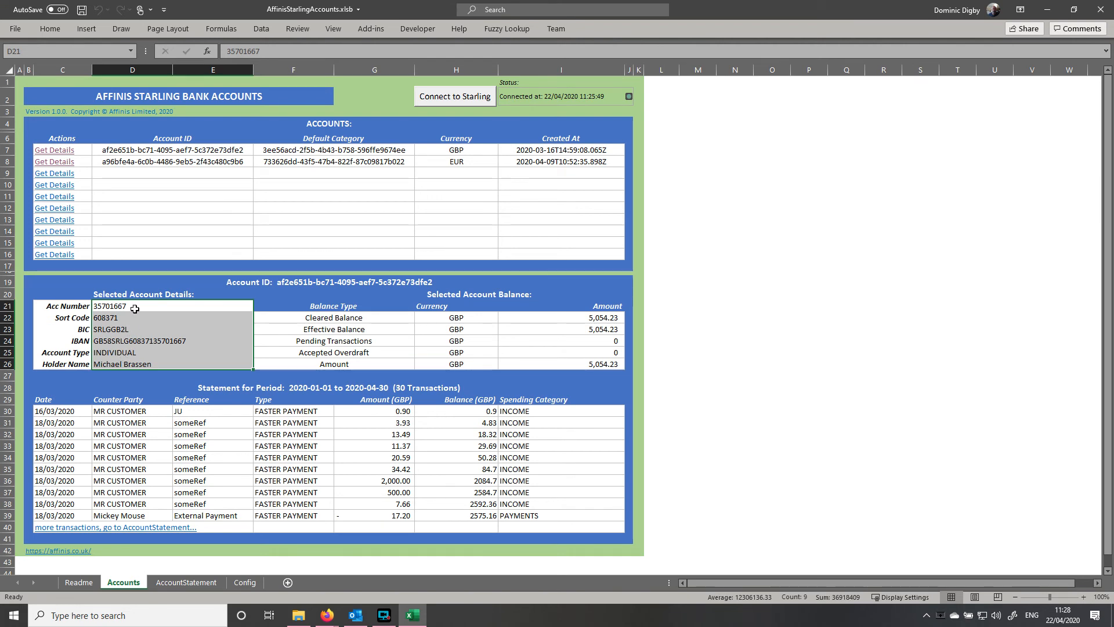
click(198, 352)
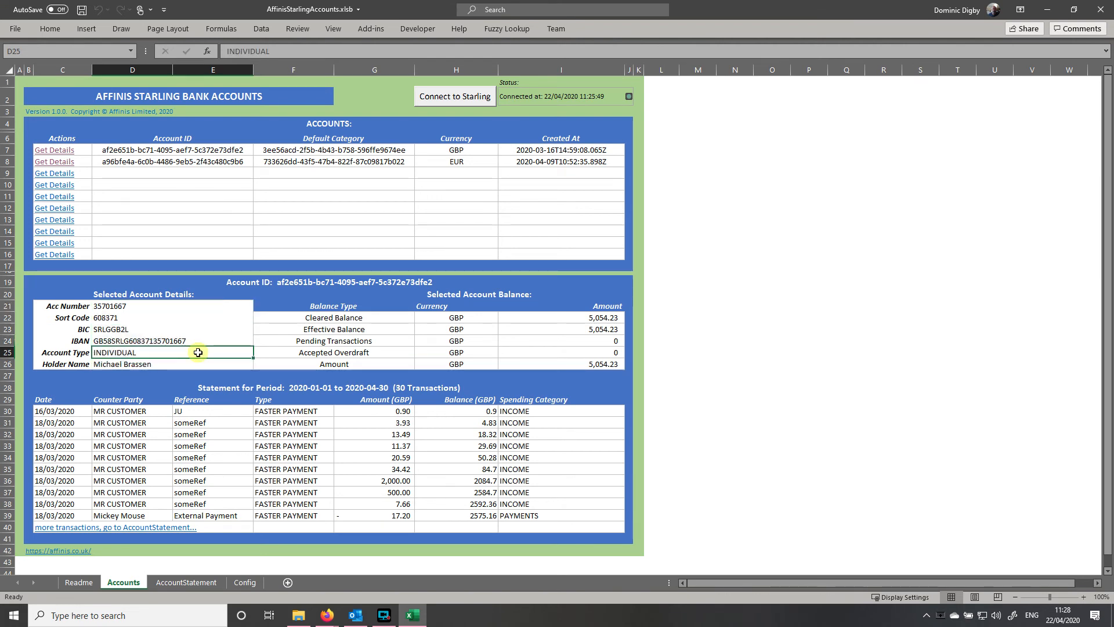
click(180, 365)
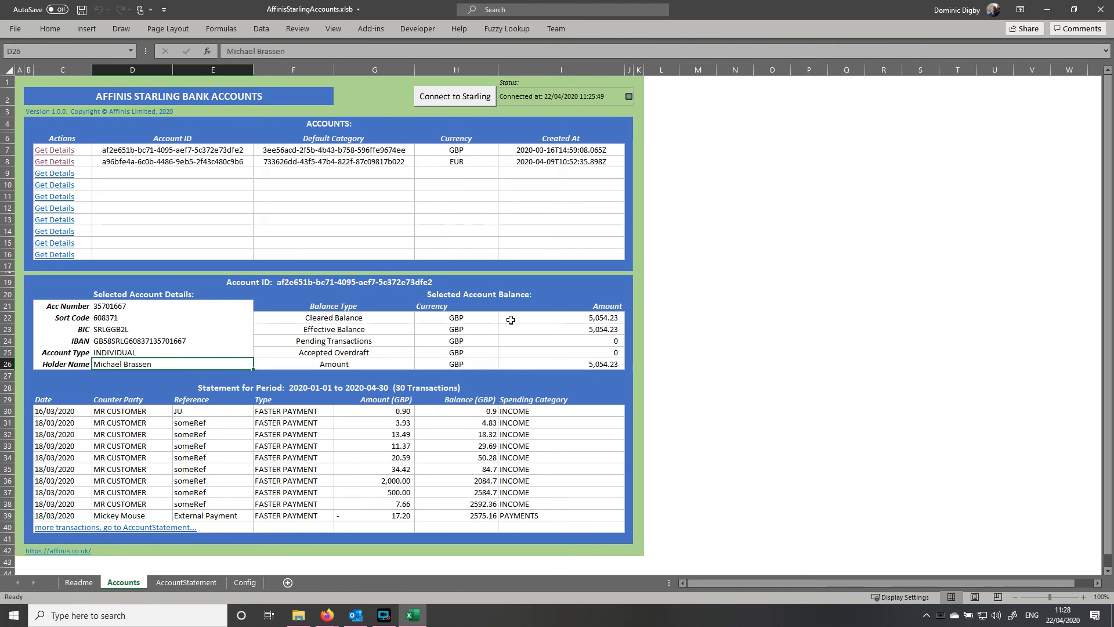
click(574, 318)
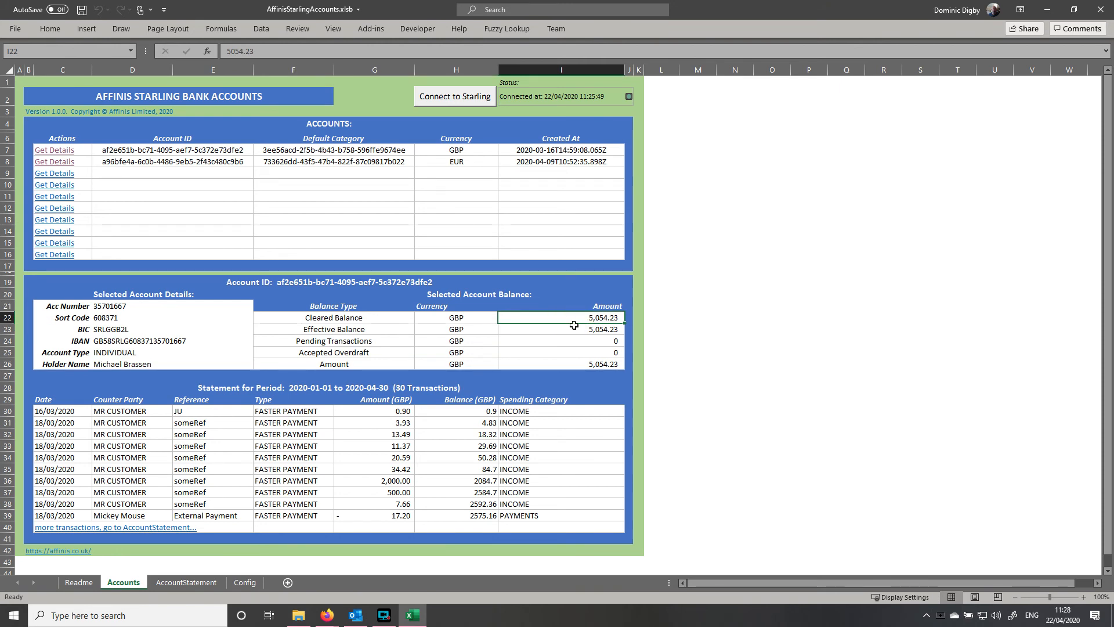
click(571, 364)
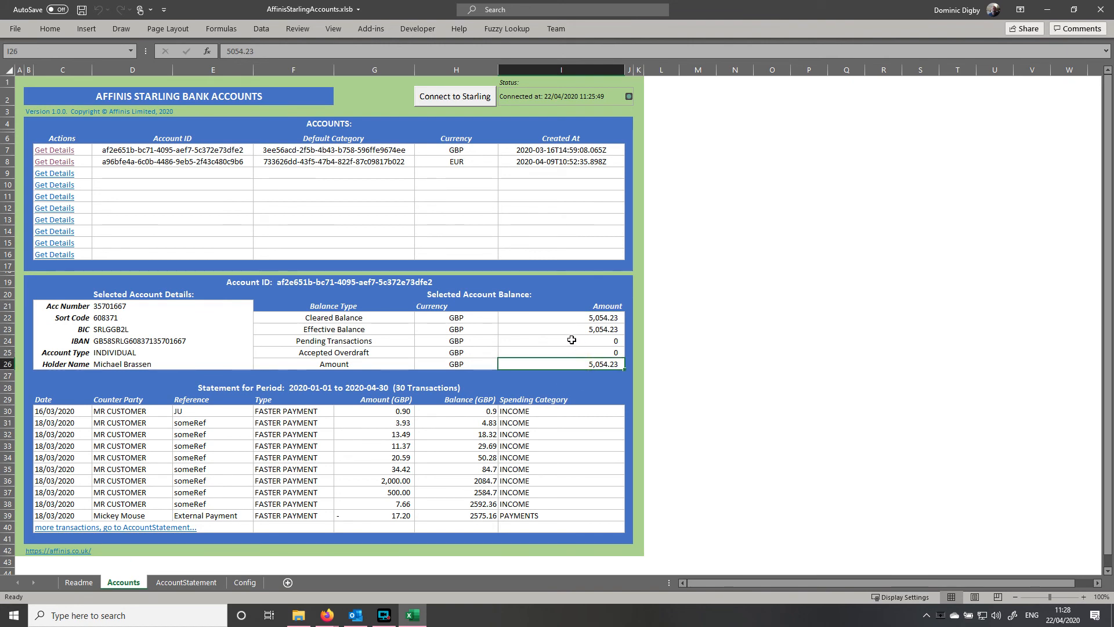
Go through the GBP account's statement transactions on the Accounts sheet row by row, from C30 to C39
click(73, 412)
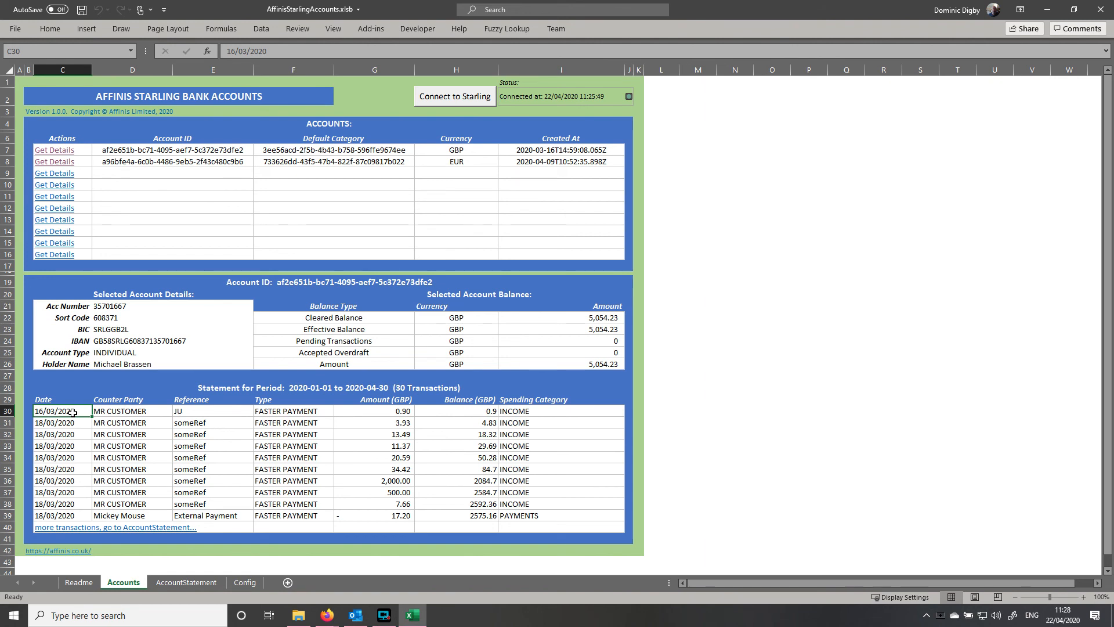
key(Down)
key(Down)
key(Down)
key(Down)
key(Down)
key(Down)
key(Down)
key(Down)
key(Down)
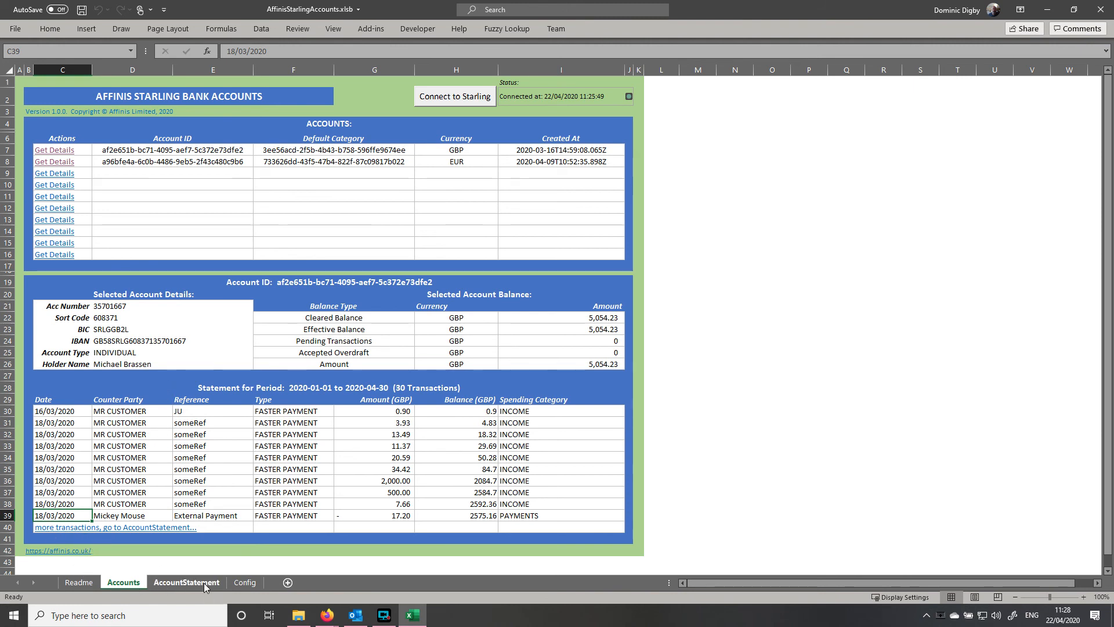
Follow the link to the full AccountStatement sheet, check its first and last transactions, and return to the Accounts sheet
click(79, 531)
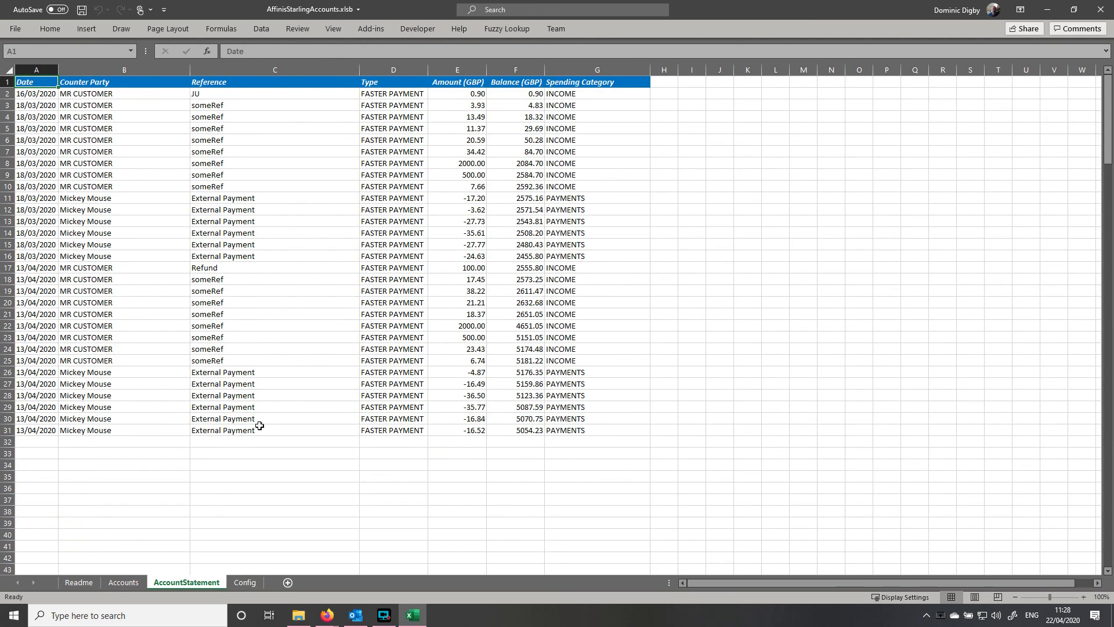
click(27, 95)
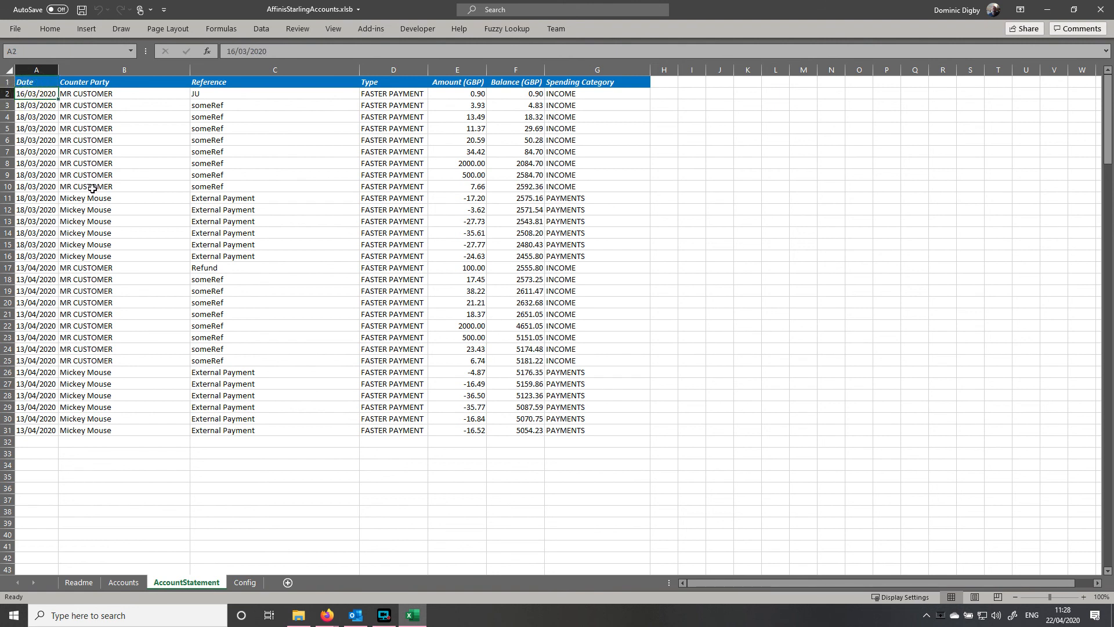
click(29, 433)
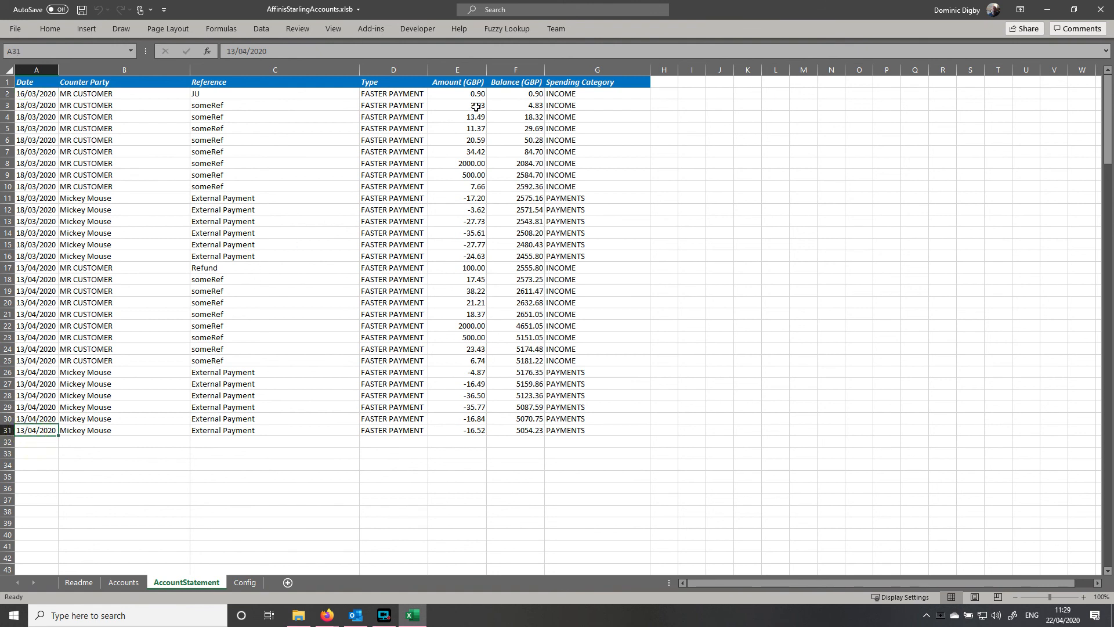
click(123, 582)
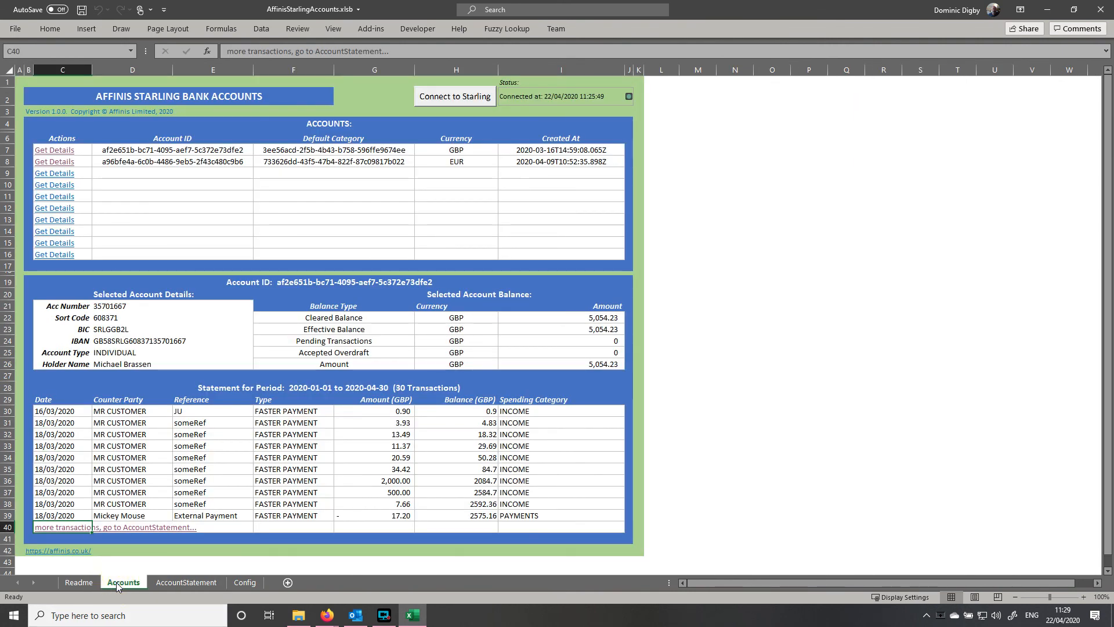